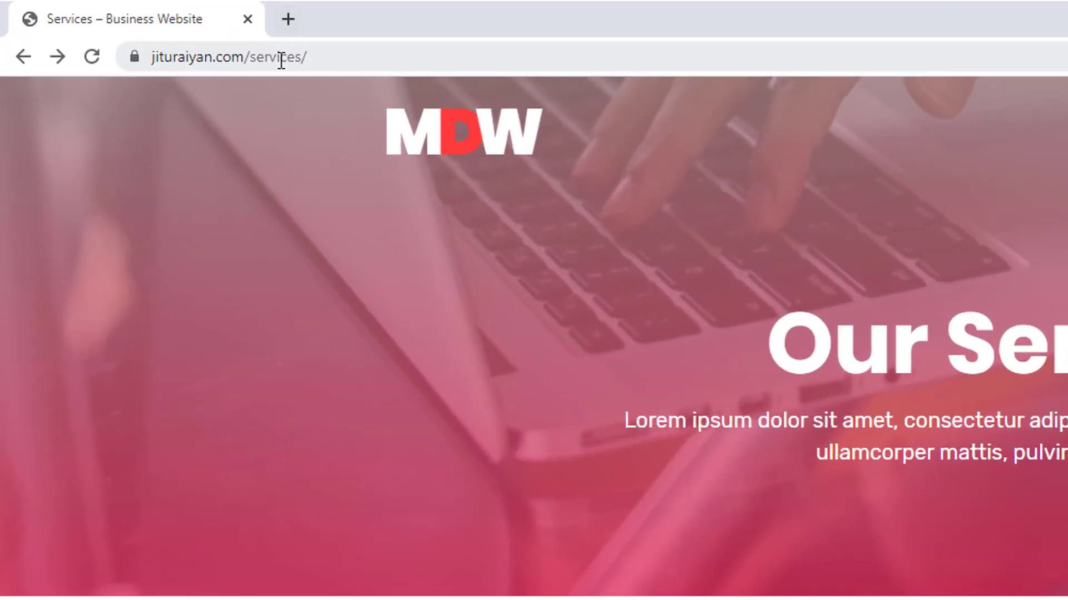
# Visit jituraiyan.com/asdfghjklmbvccxwertyuiokmn to bring up the site's Page Not Found page.
pyautogui.click(147, 42)
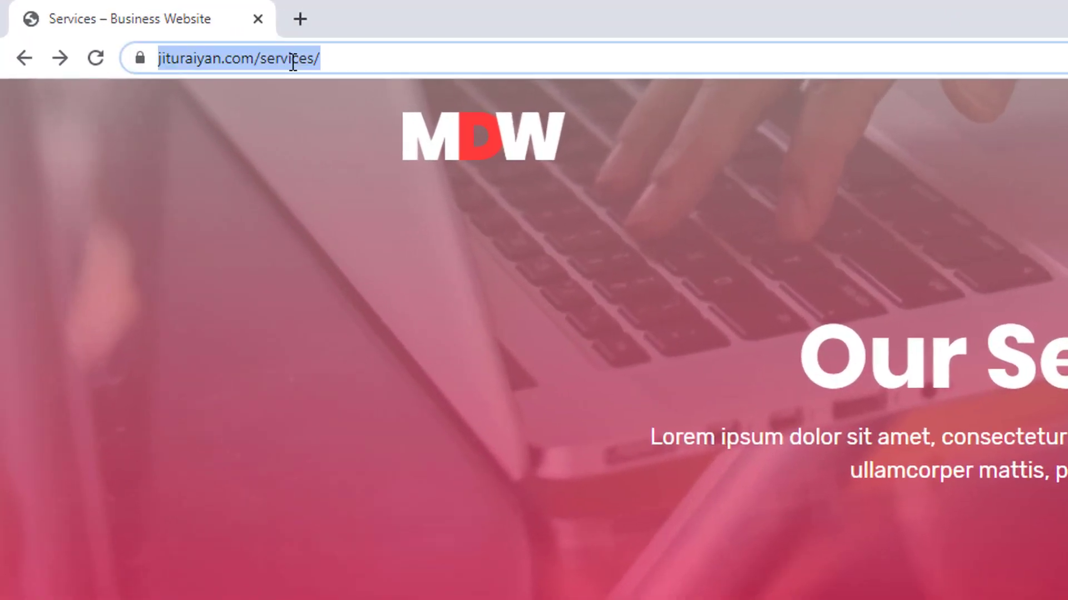
pyautogui.click(295, 116)
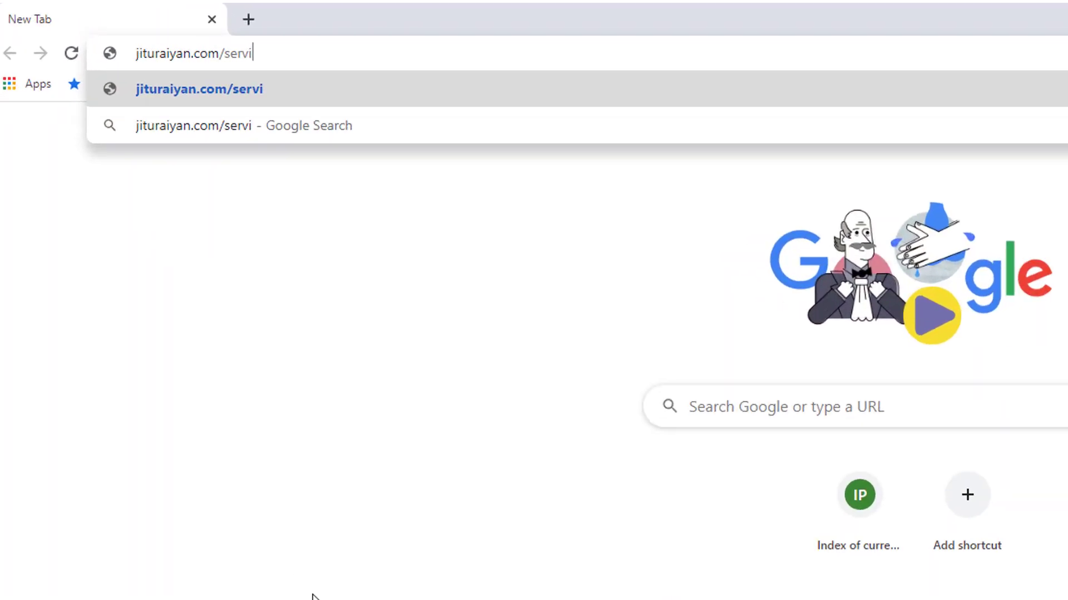
pyautogui.write('cess')
pyautogui.press('BackSpace')
pyautogui.press('BackSpace')
pyautogui.press('BackSpace')
pyautogui.press('BackSpace')
pyautogui.press('BackSpace')
pyautogui.press('BackSpace')
pyautogui.press('BackSpace')
pyautogui.press('BackSpace')
pyautogui.write('rvices')
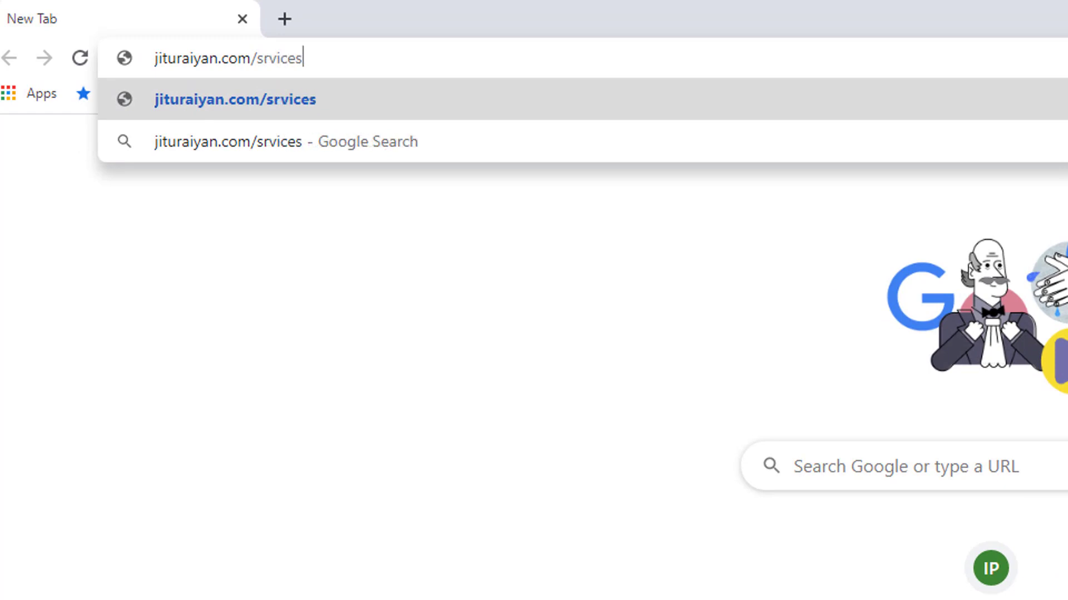
pyautogui.press('BackSpace')
pyautogui.press('BackSpace')
pyautogui.press('BackSpace')
pyautogui.press('BackSpace')
pyautogui.press('BackSpace')
pyautogui.press('BackSpace')
pyautogui.press('BackSpace')
pyautogui.write('asdfghjklmbvccxwertyuiokmn')
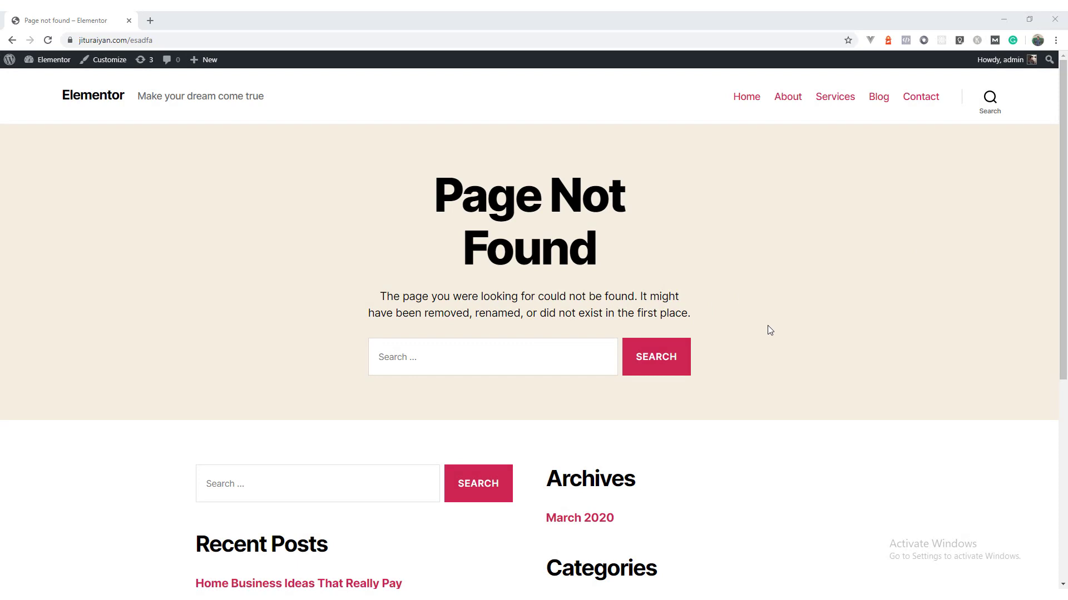
pyautogui.scroll(-6, 769, 329)
pyautogui.scroll(6, 770, 331)
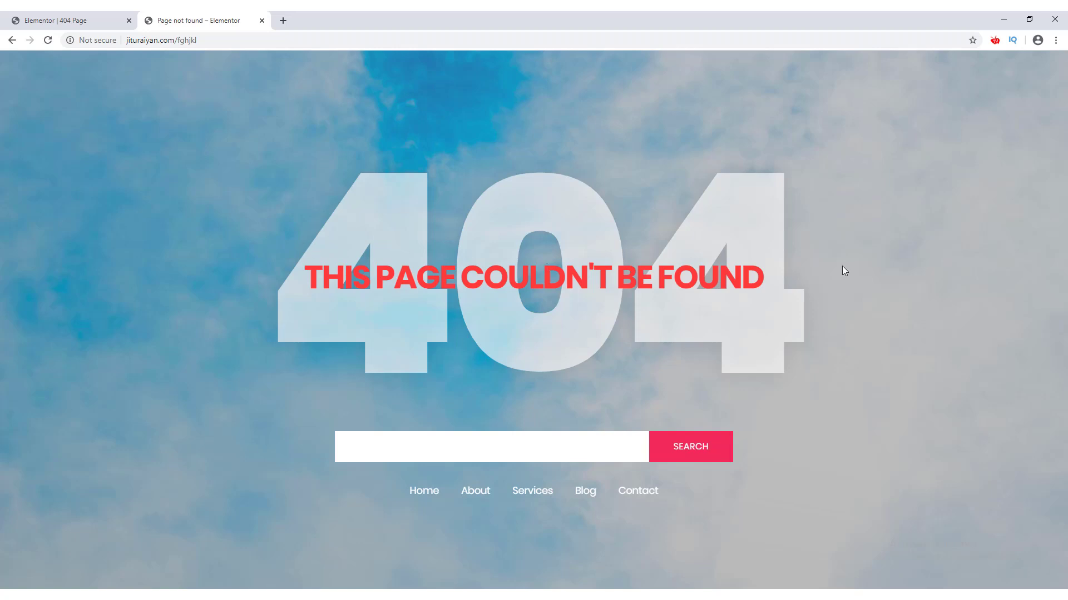
# Try the search field on the finished 404 page and dismiss the autofill suggestions.
pyautogui.click(531, 446)
pyautogui.click(539, 413)
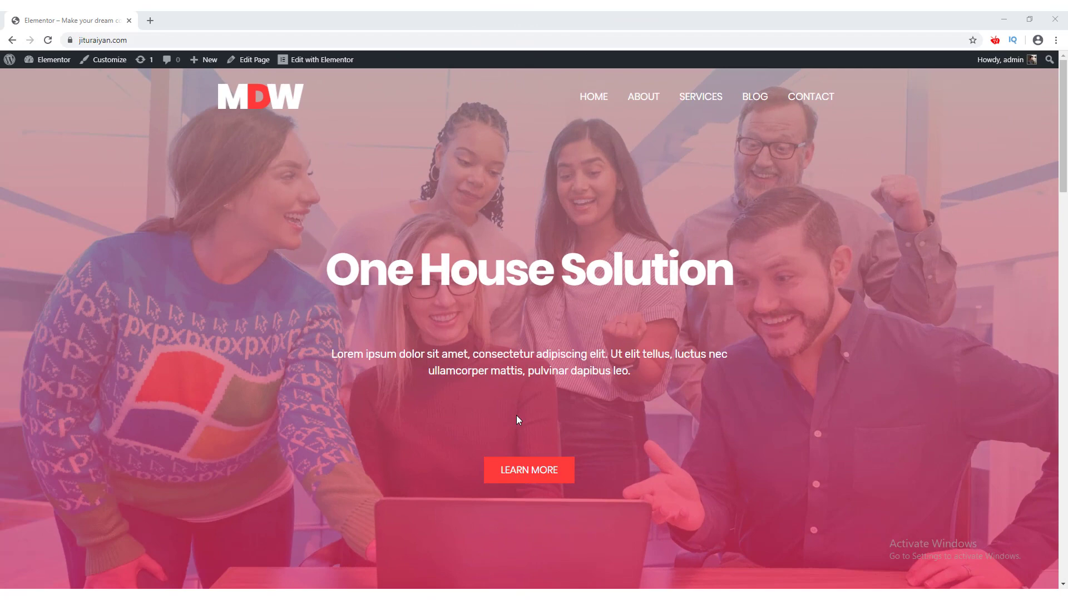
# From the admin dashboard, go to Templates > Theme Builder and add a new template.
pyautogui.click(55, 59)
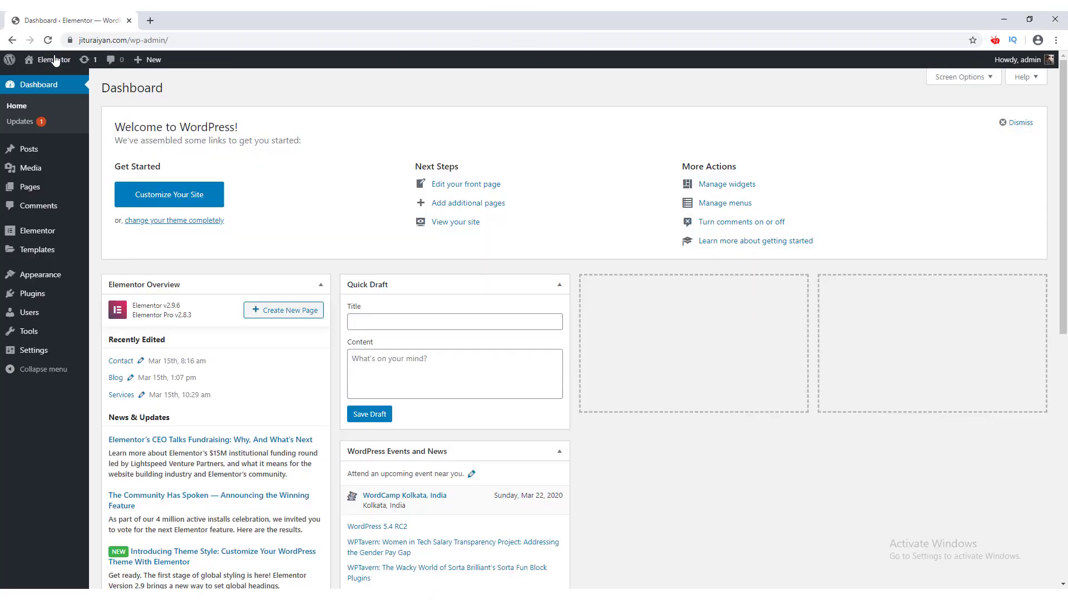
pyautogui.moveTo(65, 251)
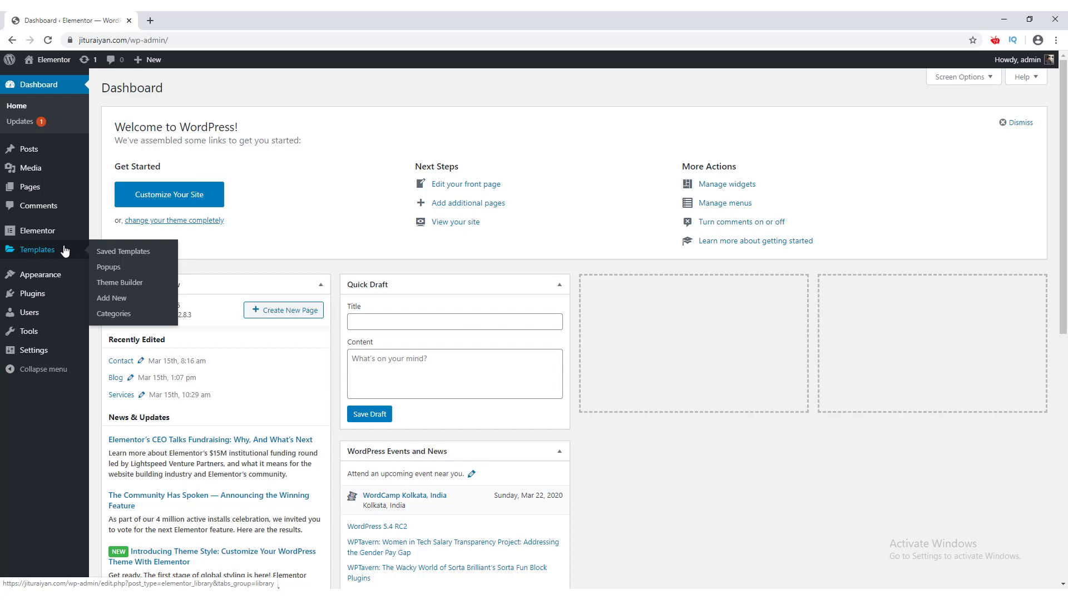
pyautogui.click(108, 284)
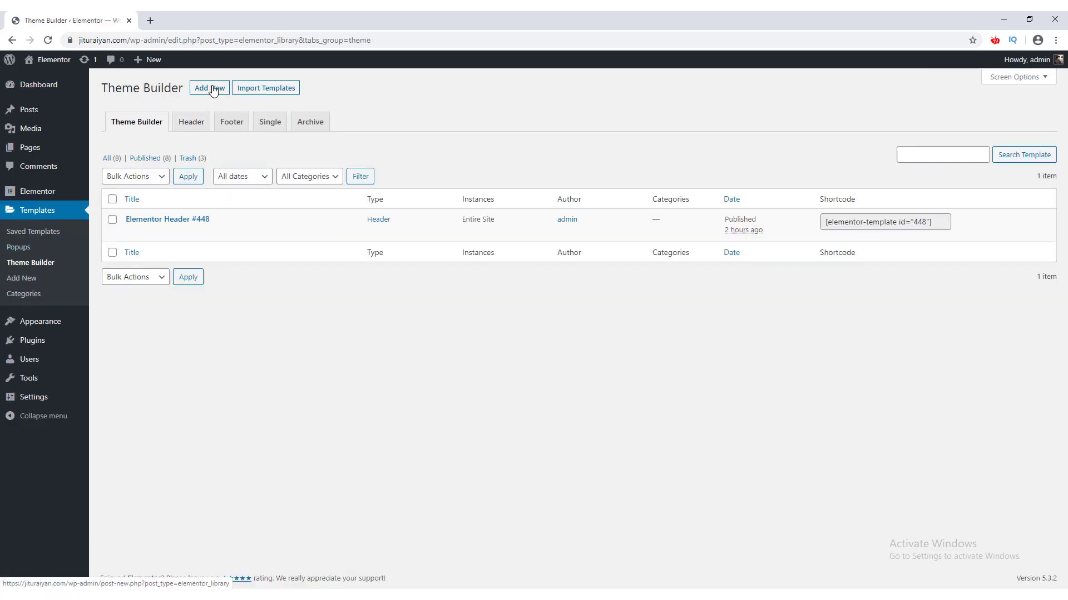
pyautogui.click(213, 89)
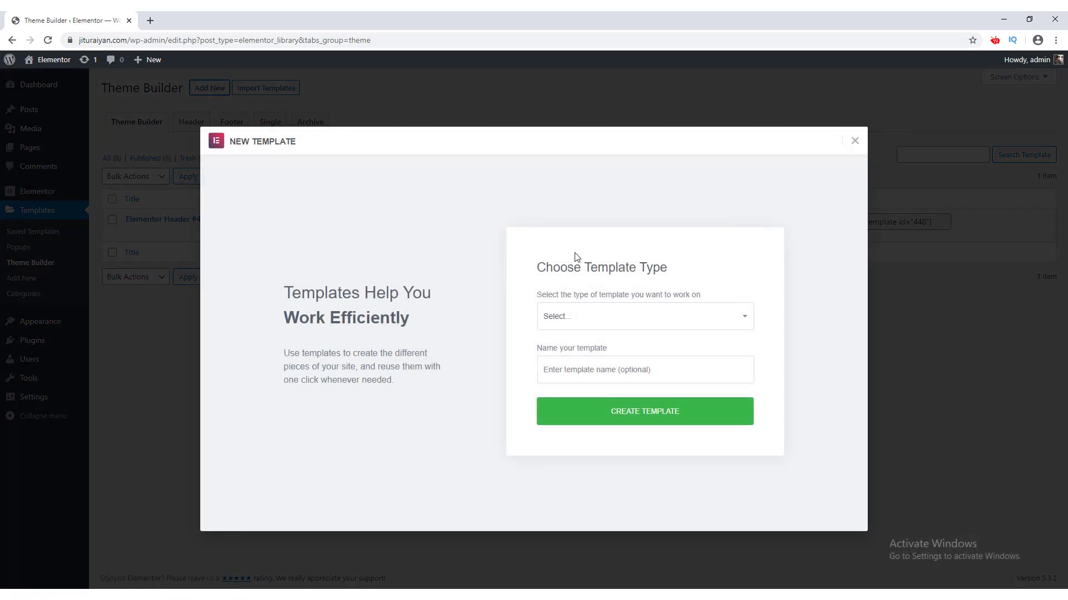
# Choose type Single, post type 404 Page, name it '404 Page', and create the template.
pyautogui.click(612, 316)
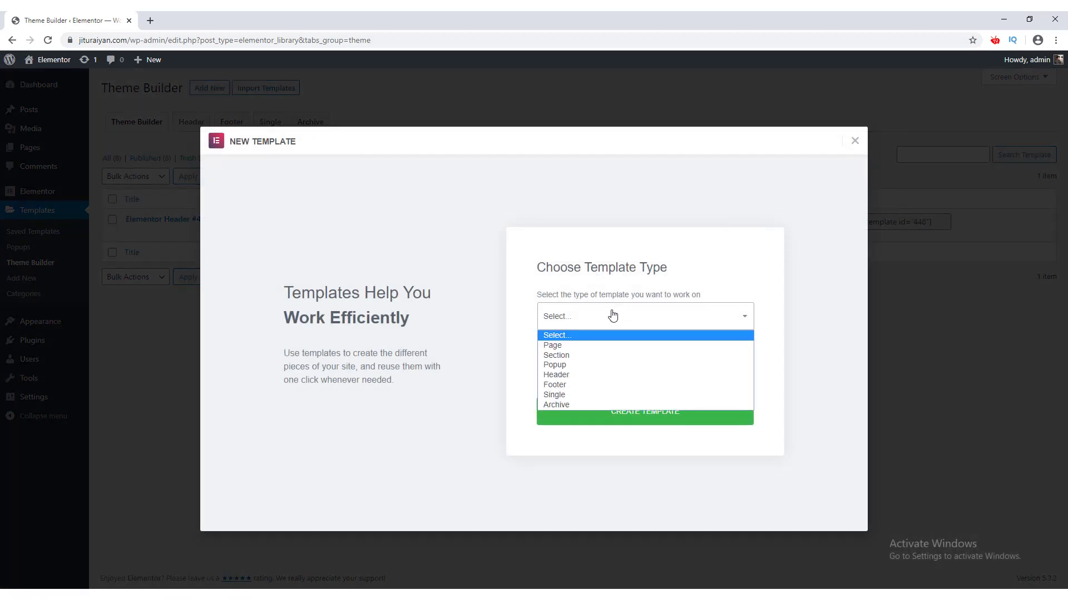
pyautogui.click(588, 401)
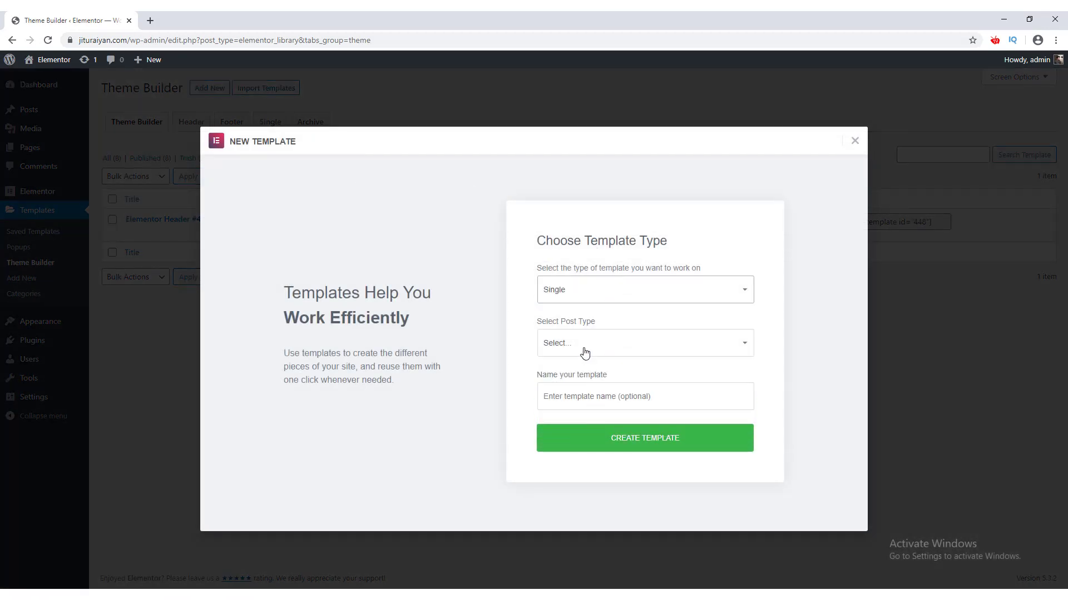
pyautogui.click(581, 345)
pyautogui.click(579, 393)
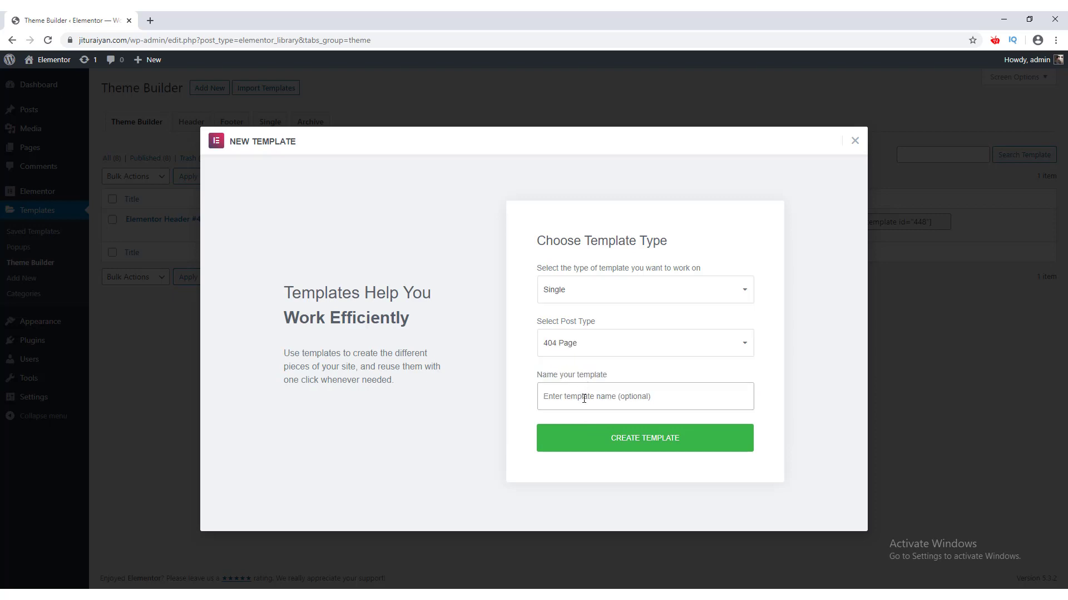
pyautogui.click(583, 396)
pyautogui.click(578, 430)
pyautogui.click(622, 439)
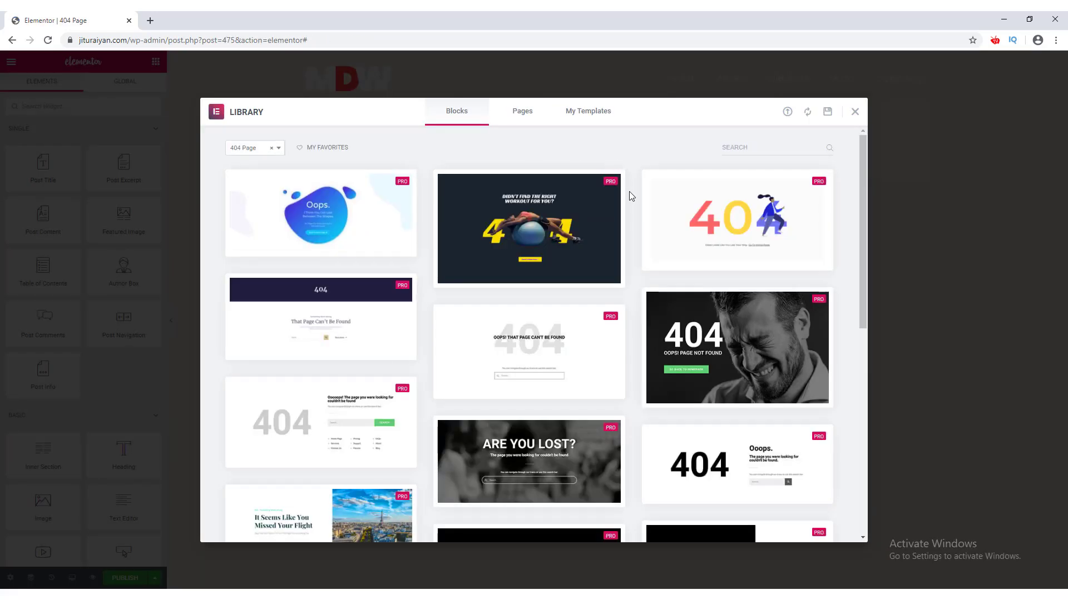
# Browse the library's Blocks, Pages and My Templates tabs, then close it without inserting anything.
pyautogui.scroll(-7, 636, 249)
pyautogui.scroll(7, 632, 289)
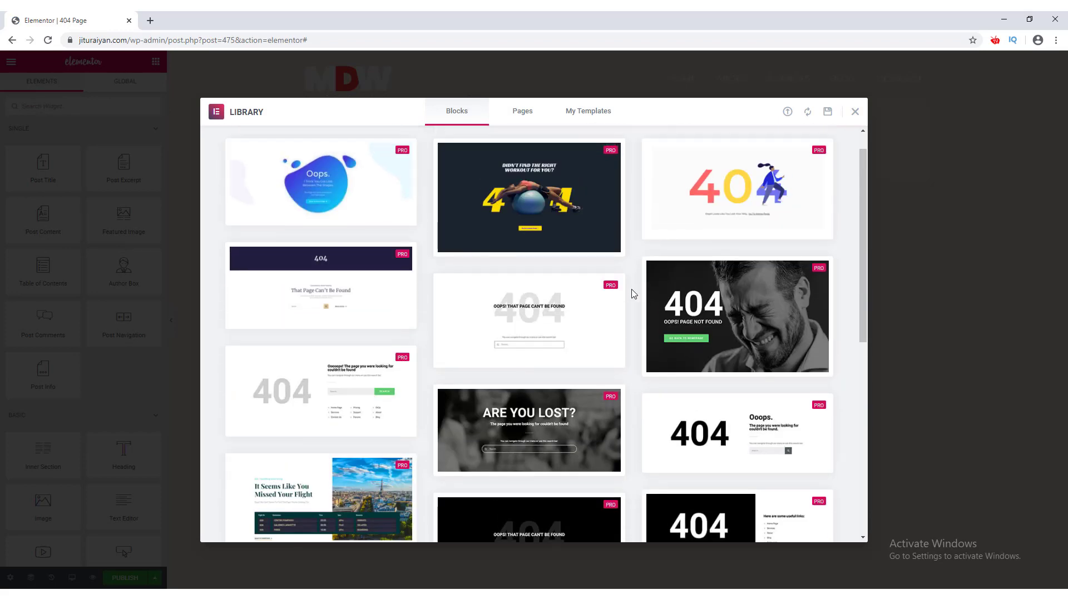
pyautogui.moveTo(520, 271)
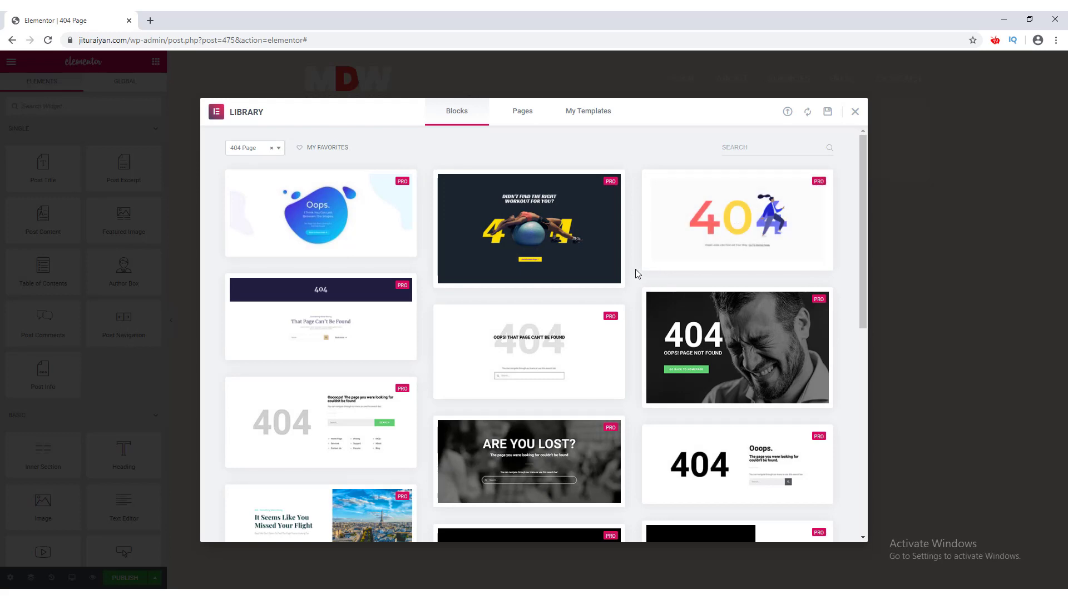
pyautogui.click(527, 115)
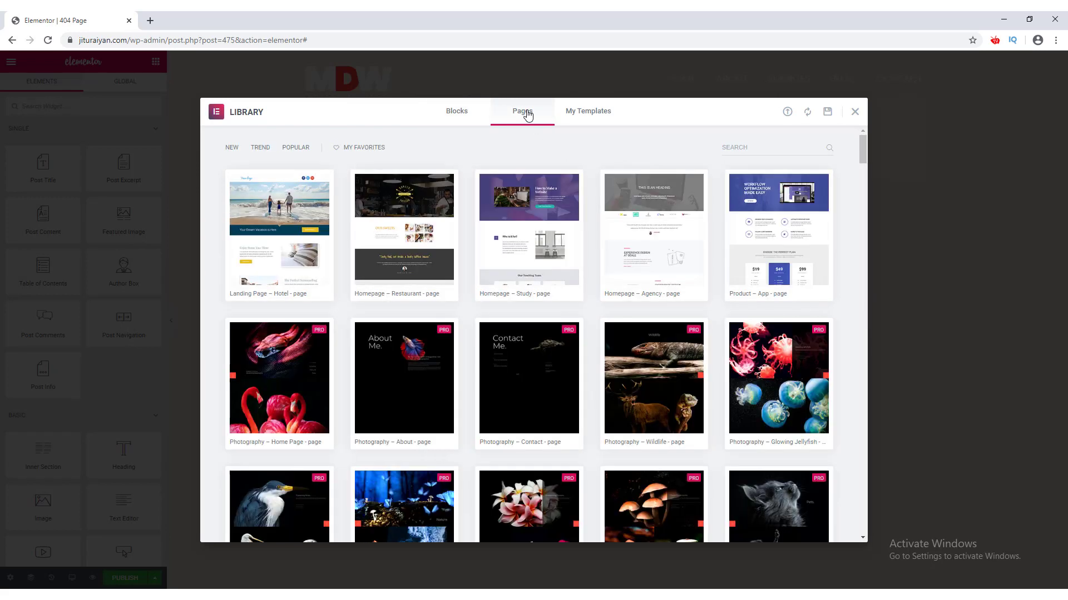
pyautogui.scroll(-5, 609, 285)
pyautogui.scroll(5, 609, 285)
pyautogui.click(589, 118)
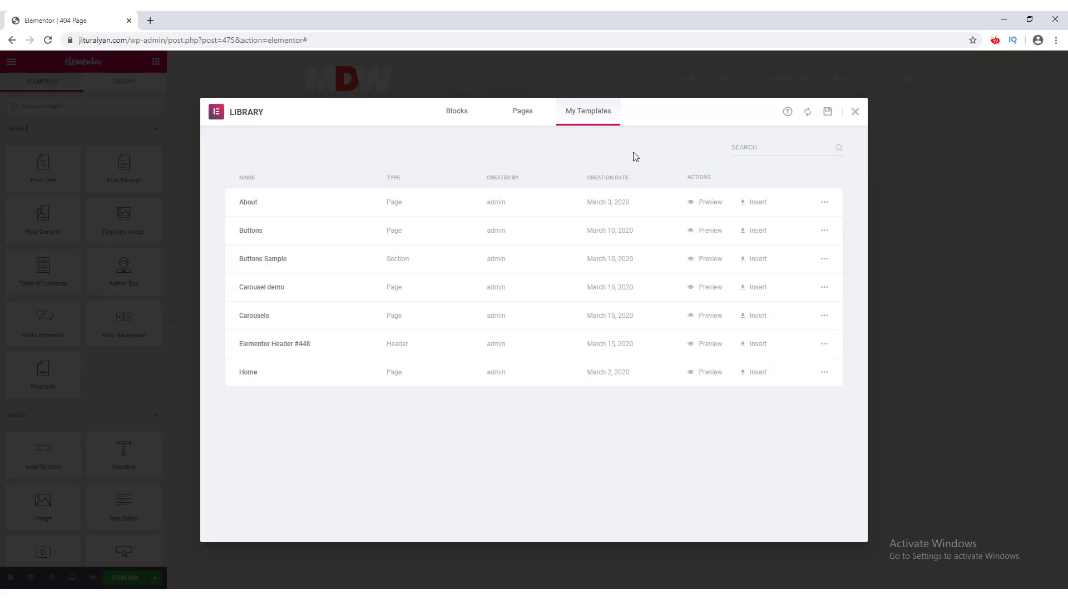
pyautogui.click(855, 111)
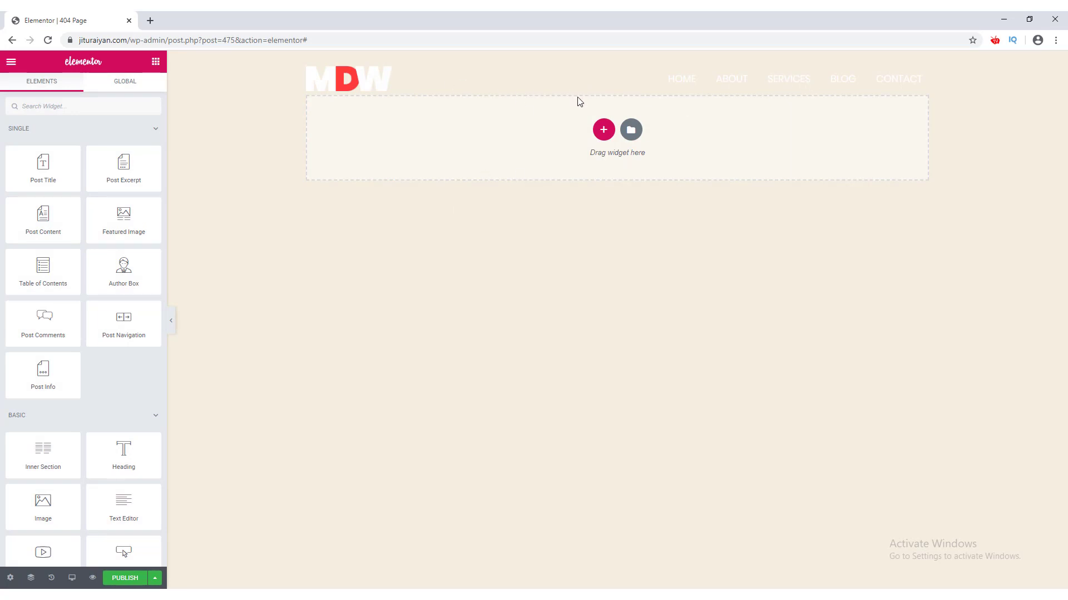
# Set the template's page layout to Elementor Canvas.
pyautogui.click(10, 578)
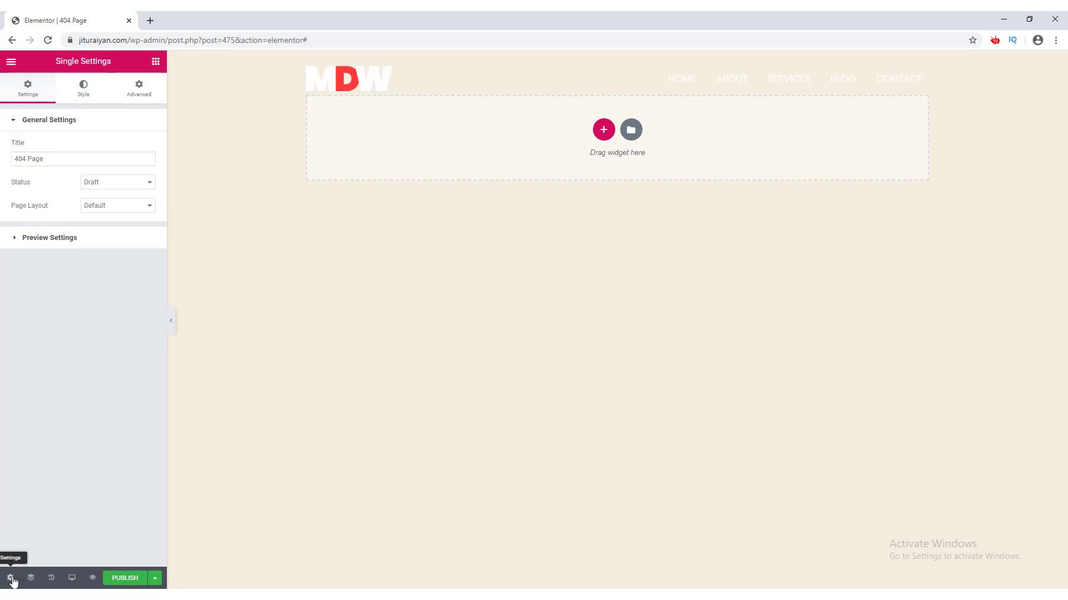
pyautogui.click(140, 212)
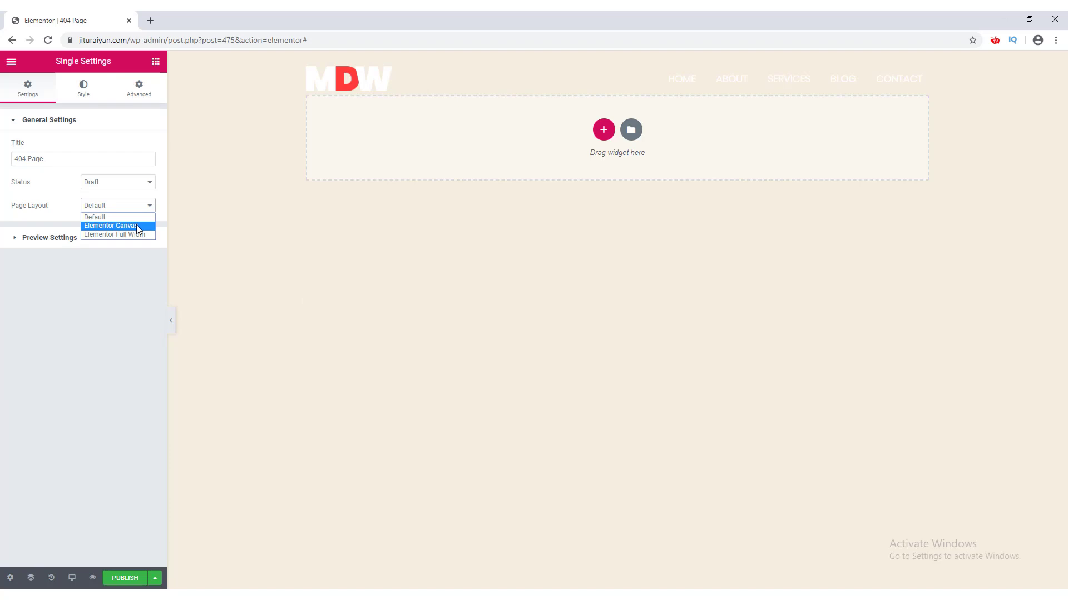
pyautogui.click(136, 225)
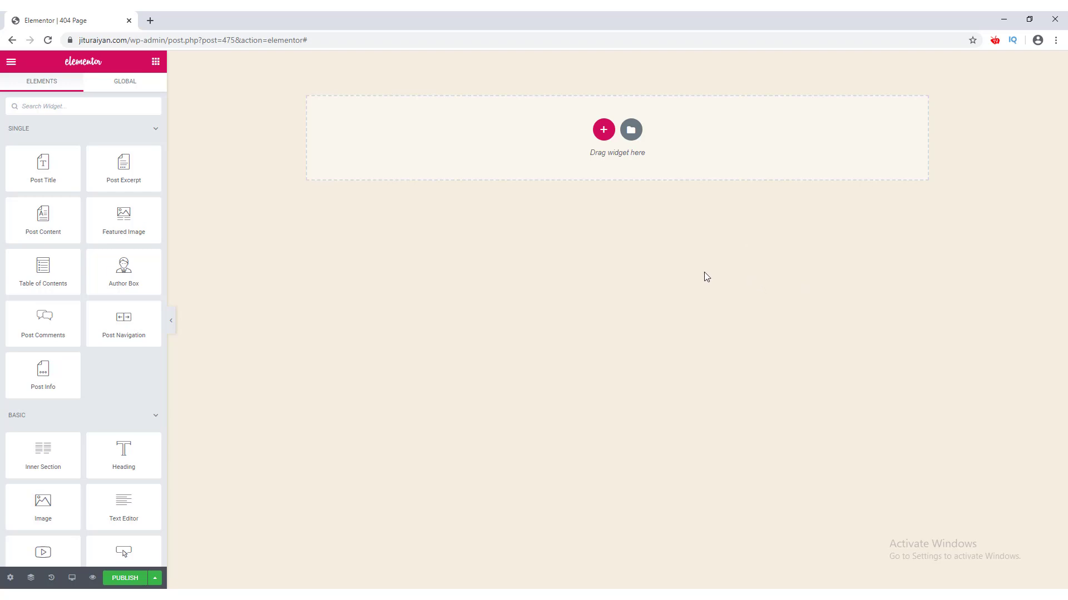
# Give the body style a Classic background colored #FFFFFF.
pyautogui.click(9, 578)
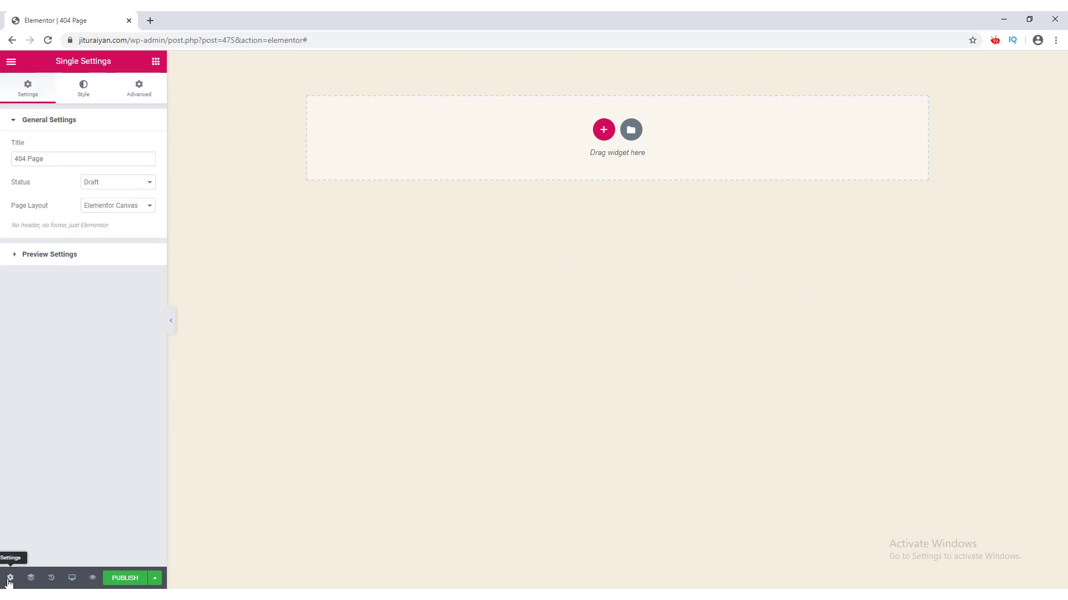
pyautogui.click(86, 94)
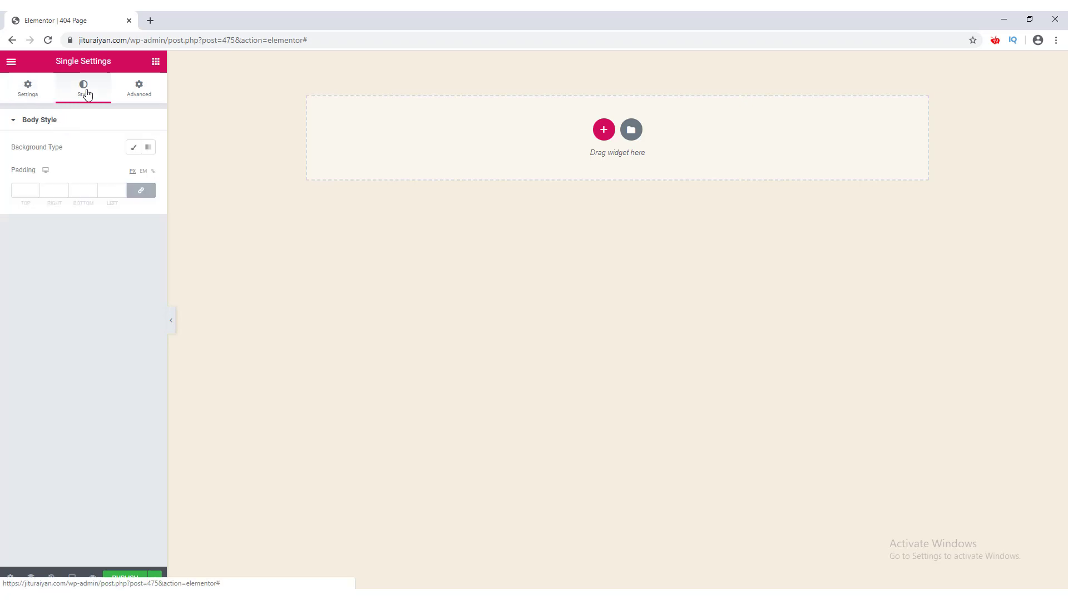
pyautogui.click(132, 148)
pyautogui.click(133, 170)
pyautogui.click(138, 197)
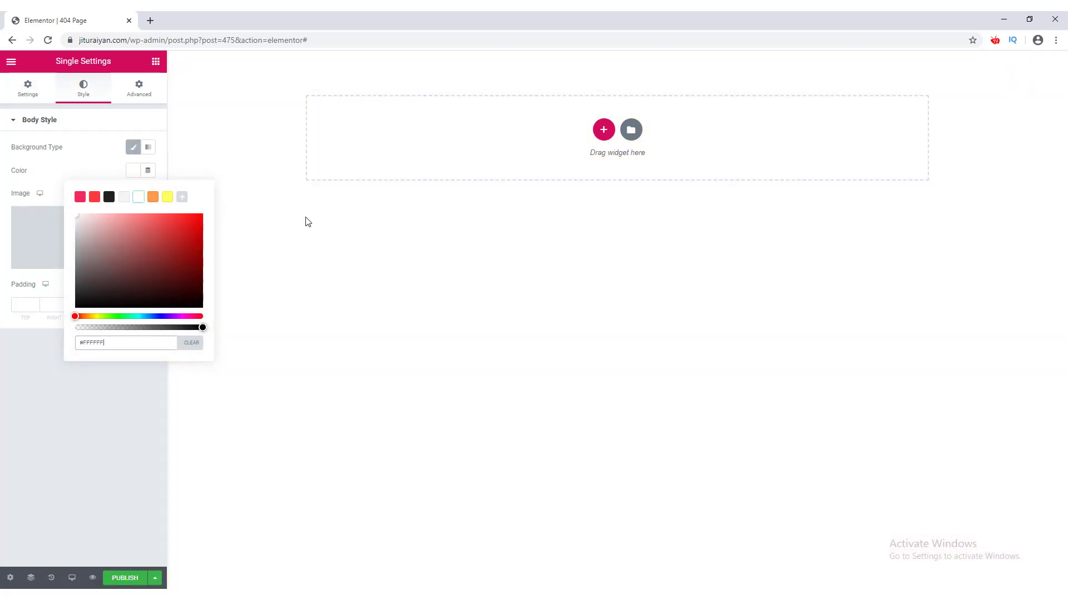
pyautogui.click(308, 222)
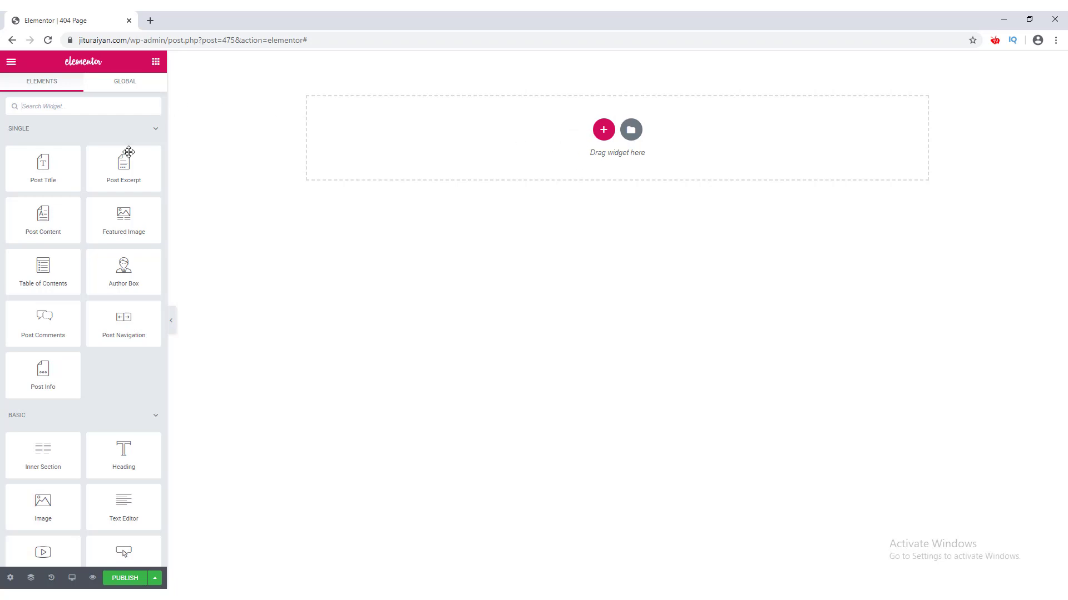
# Add two Heading widgets to the empty section.
pyautogui.moveTo(124, 450); pyautogui.dragTo(605, 114)
pyautogui.click(156, 61)
pyautogui.moveTo(126, 460); pyautogui.dragTo(501, 125)
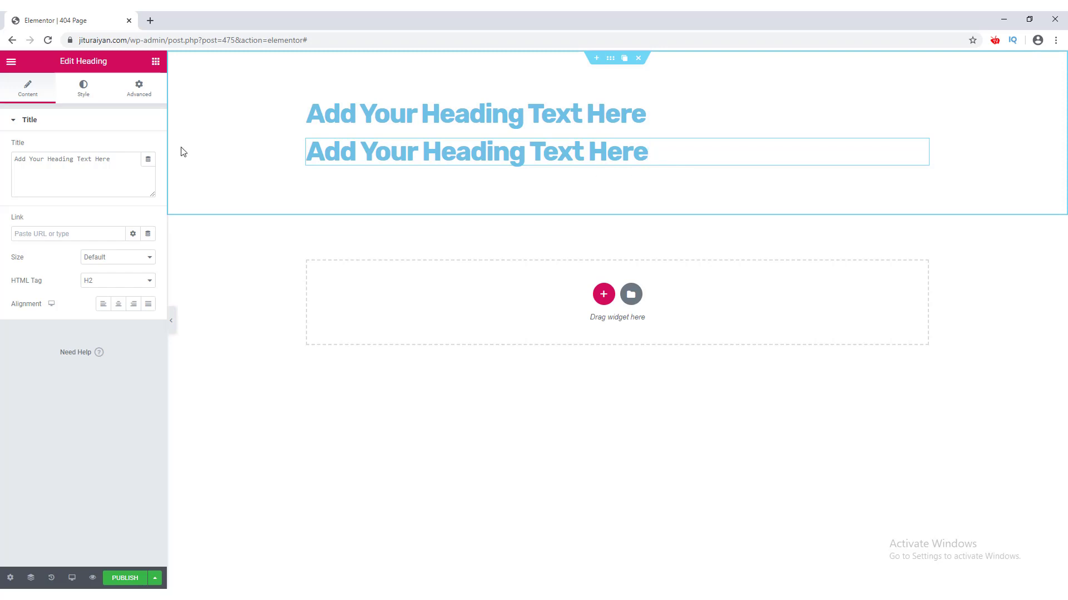
# Add a Search Form and a Nav Menu below the headings.
pyautogui.click(156, 61)
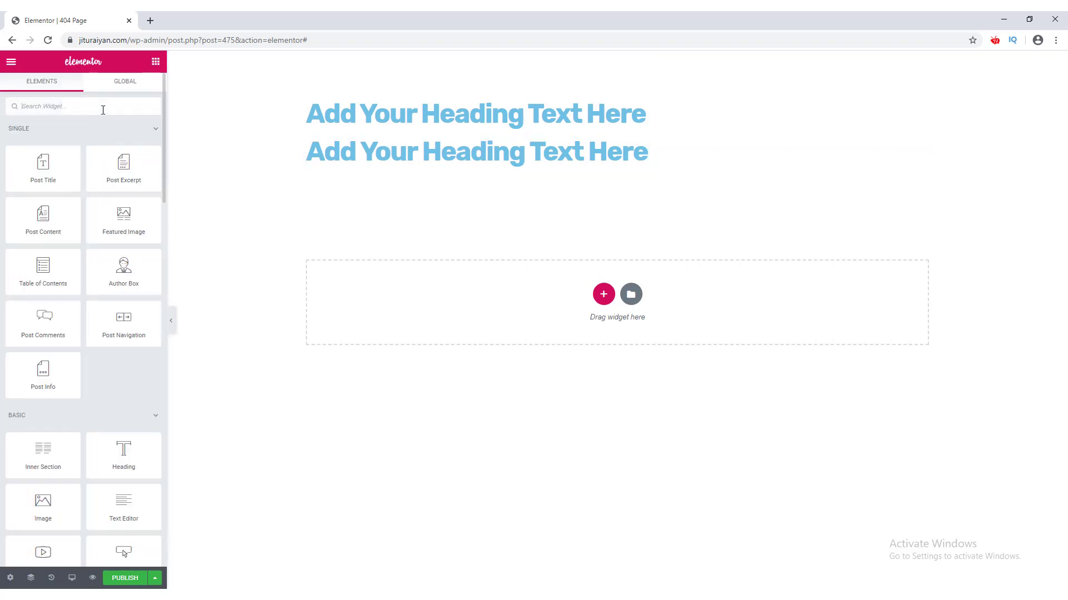
pyautogui.write('form')
pyautogui.moveTo(36, 192); pyautogui.dragTo(388, 171)
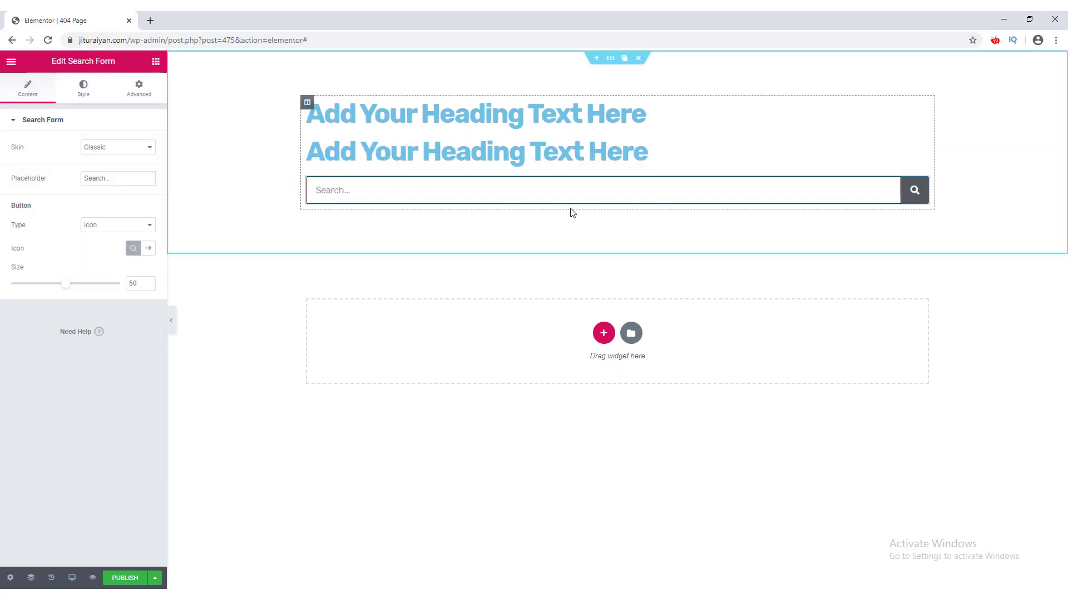
pyautogui.click(156, 65)
pyautogui.click(146, 106)
pyautogui.write('menu')
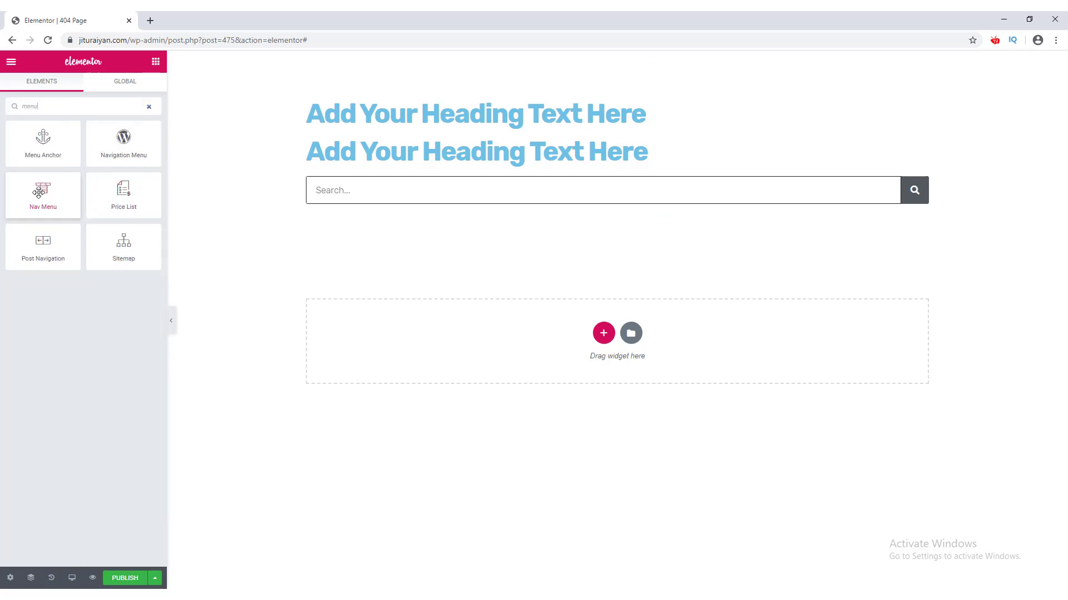
pyautogui.moveTo(39, 193); pyautogui.dragTo(575, 206)
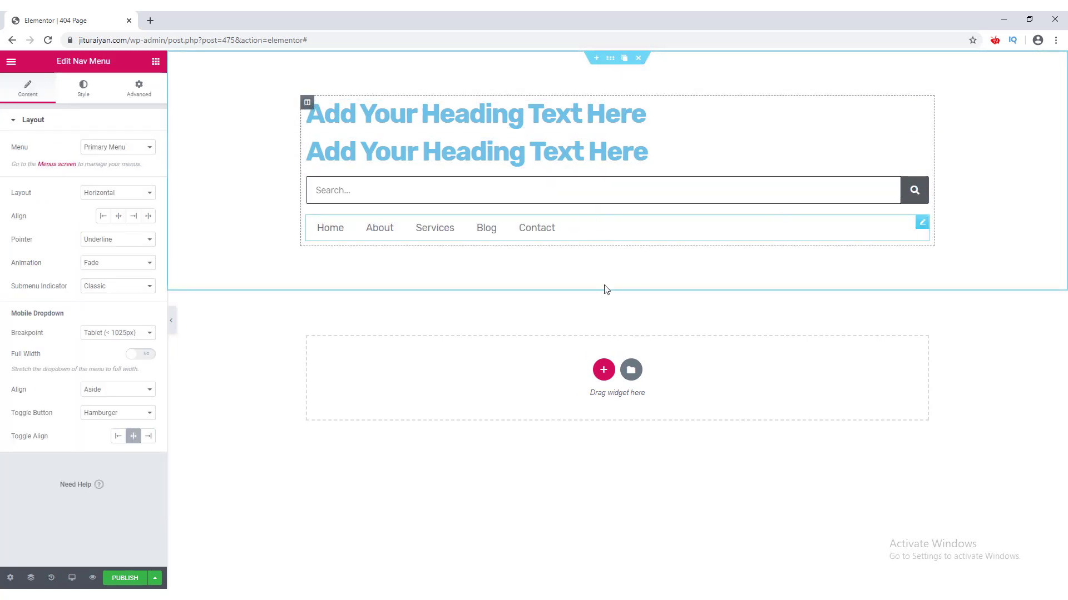
# Set cloud.jpg from the Media Library as the section's classic background image.
pyautogui.click(610, 60)
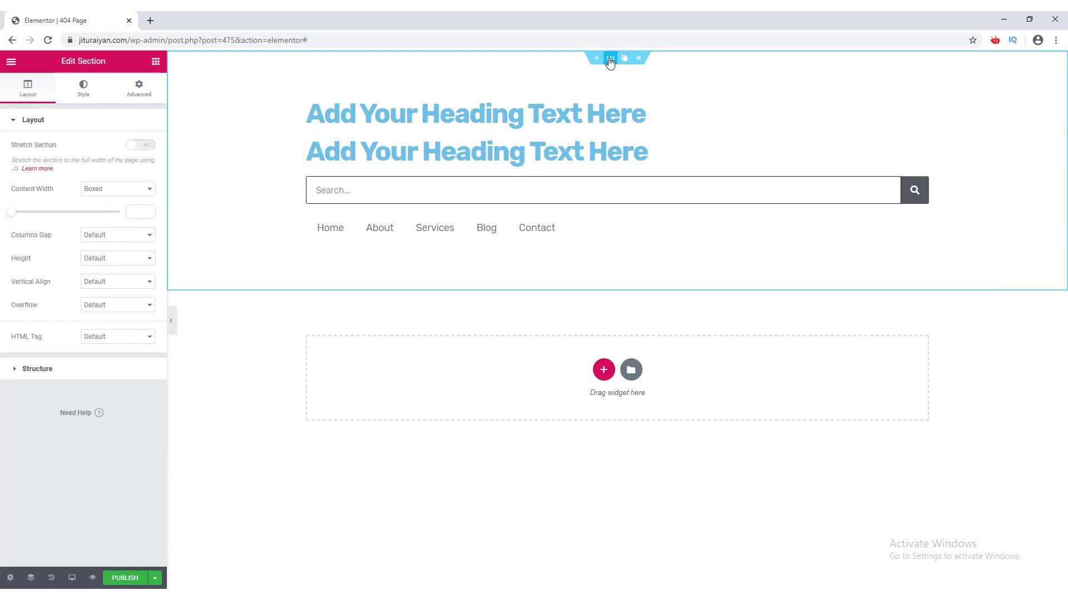
pyautogui.click(84, 91)
pyautogui.click(105, 172)
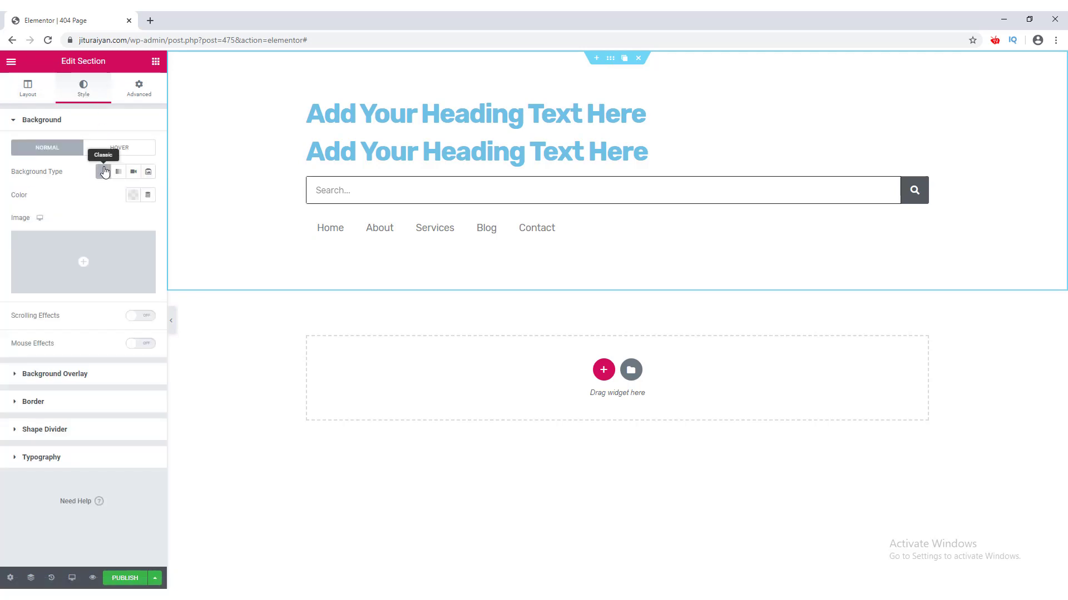
pyautogui.click(91, 269)
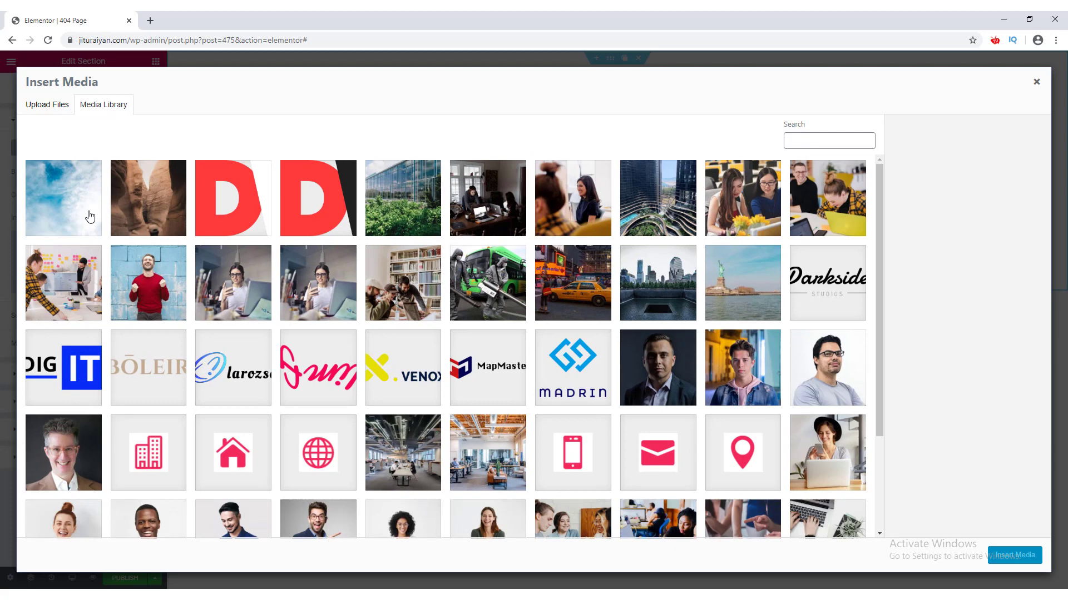
pyautogui.click(88, 213)
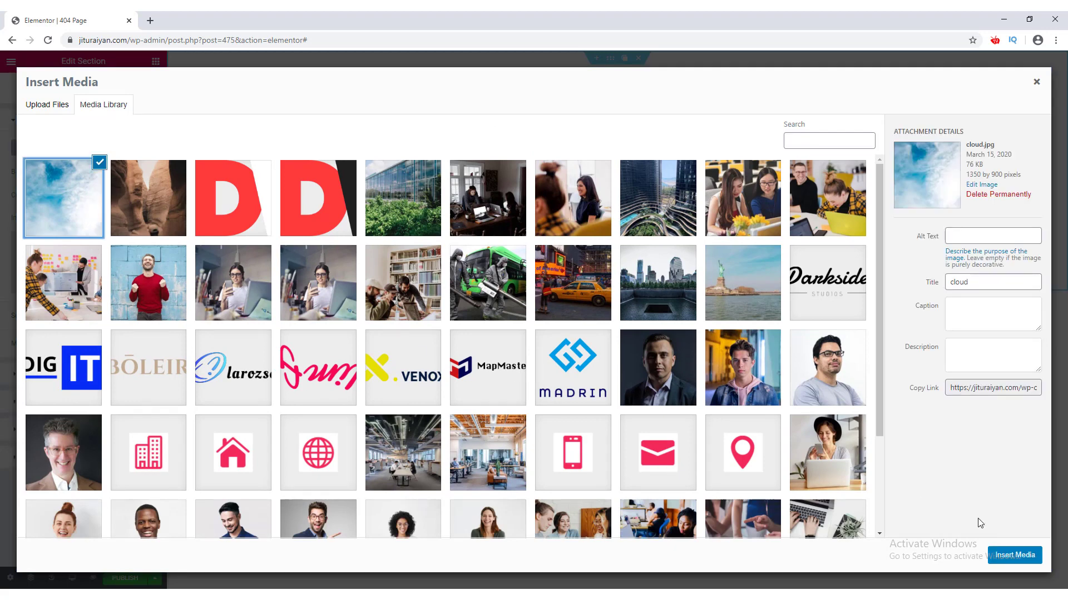
pyautogui.click(1007, 558)
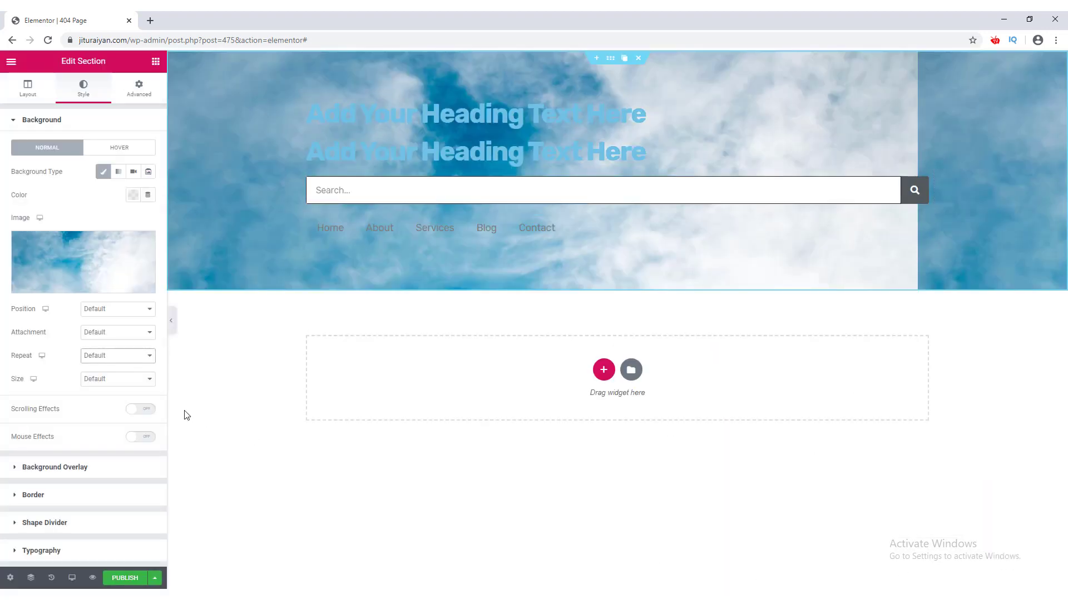
# Set the background size to Cover, repeat to No-repeat, and position to Center Center.
pyautogui.click(126, 380)
pyautogui.click(128, 409)
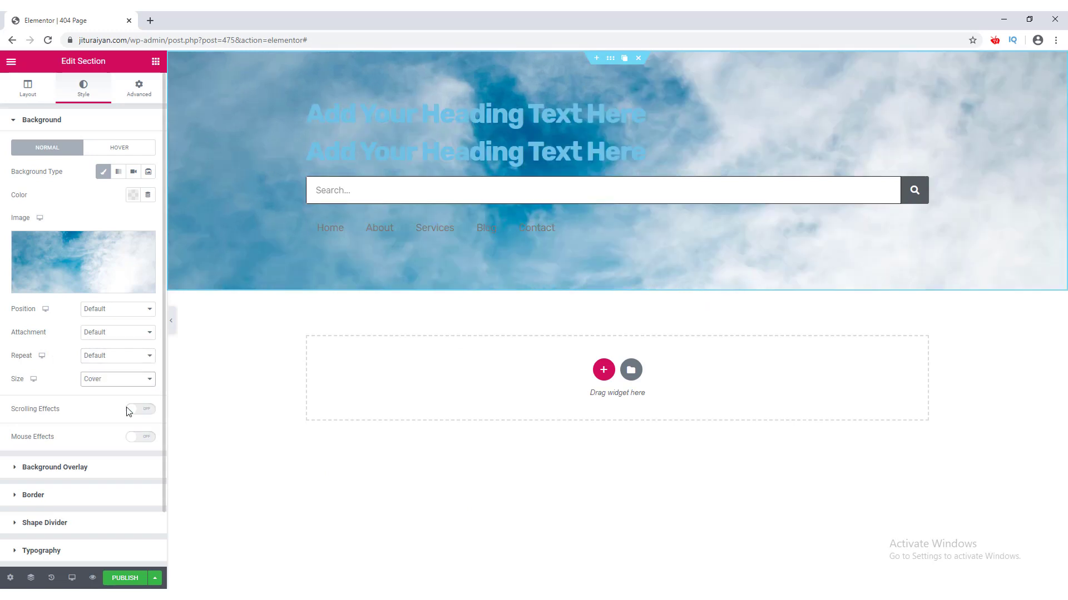
pyautogui.click(133, 359)
pyautogui.click(140, 376)
pyautogui.click(133, 310)
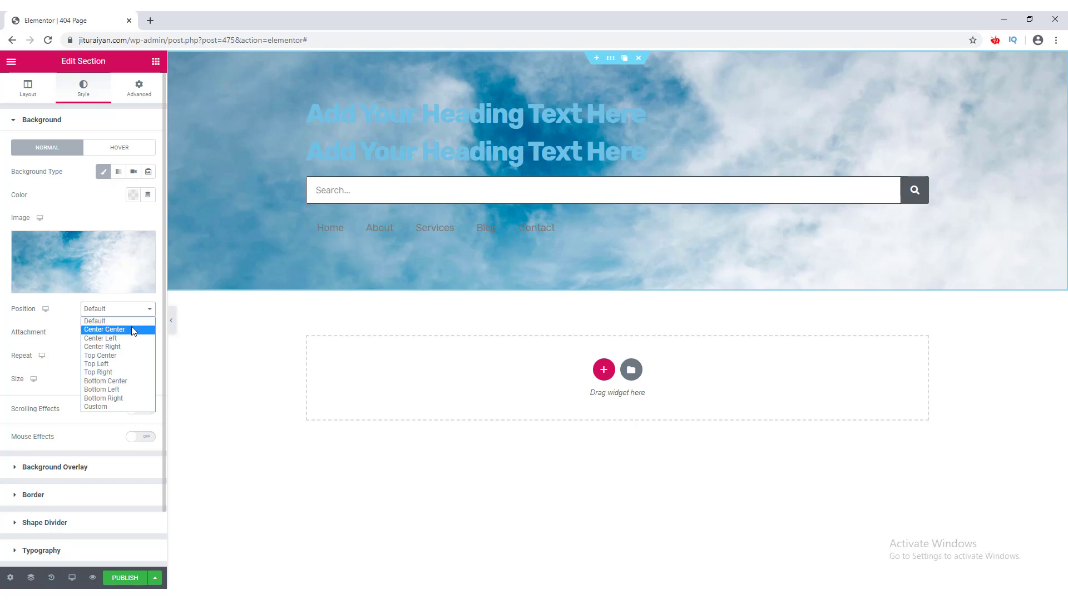
pyautogui.click(131, 326)
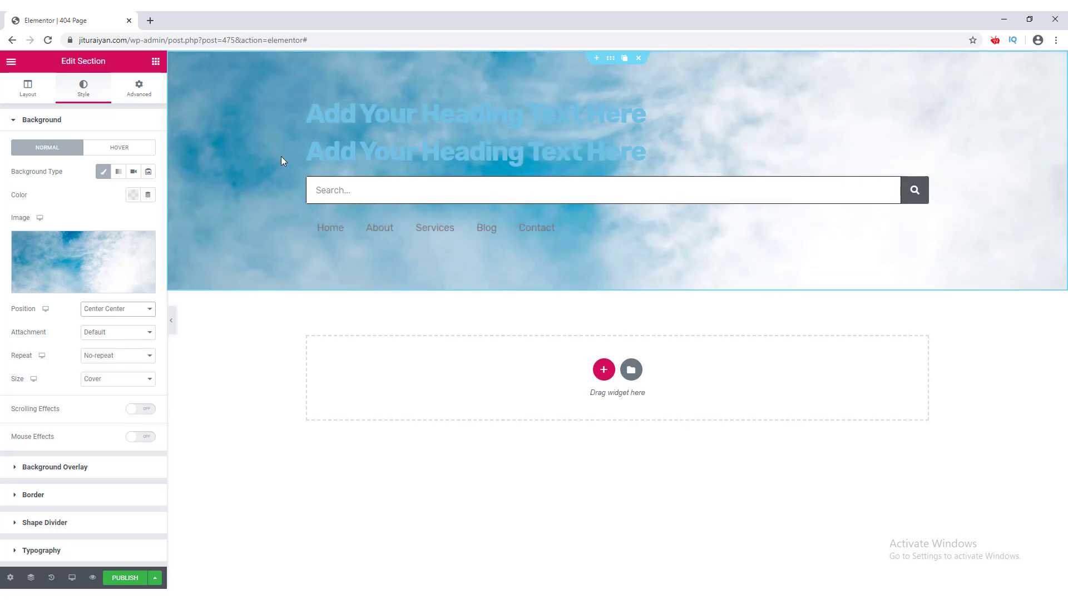
# Add a greyish-pink gradient overlay at 190°, 0.5 opacity, with Luminosity blend mode.
pyautogui.click(82, 470)
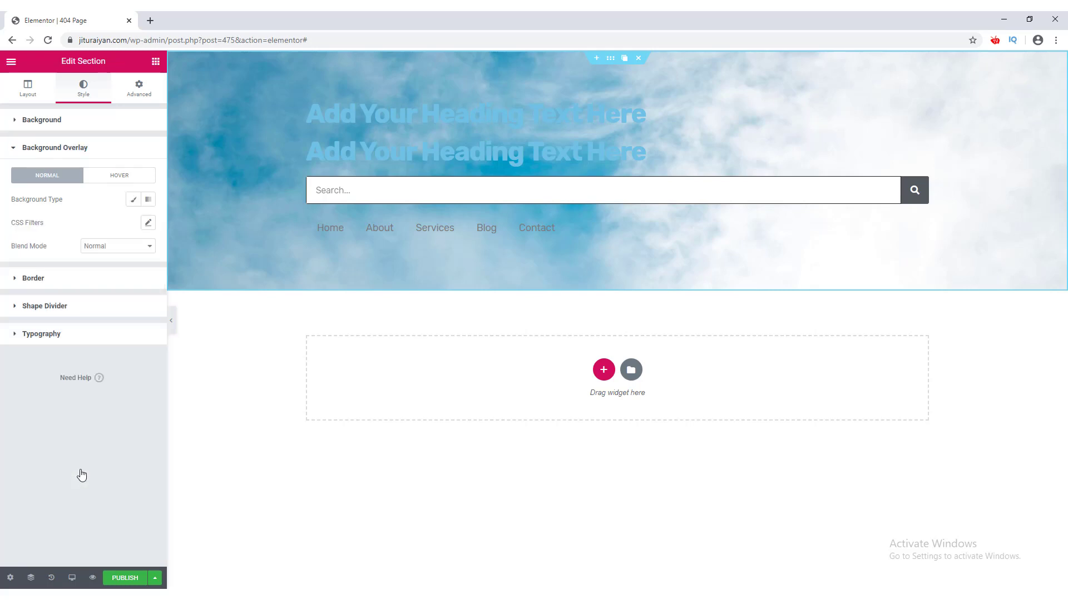
pyautogui.click(148, 201)
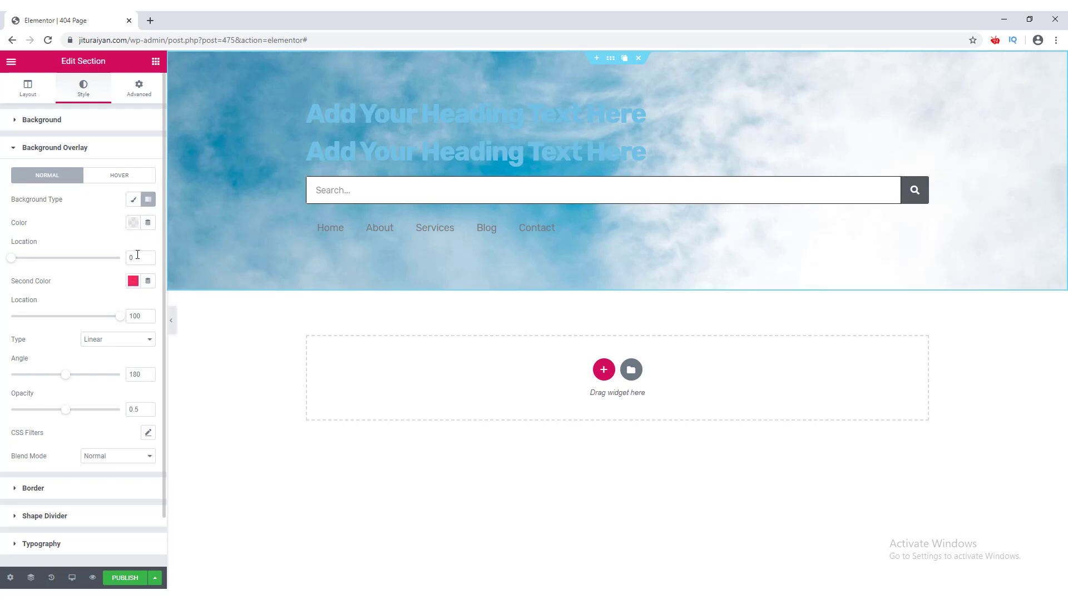
pyautogui.click(132, 226)
pyautogui.moveTo(103, 299); pyautogui.dragTo(83, 306)
pyautogui.click(62, 357)
pyautogui.moveTo(66, 378)
pyautogui.mouseDown()
pyautogui.moveTo(45, 379)
pyautogui.moveTo(89, 377)
pyautogui.moveTo(70, 381)
pyautogui.mouseUp()
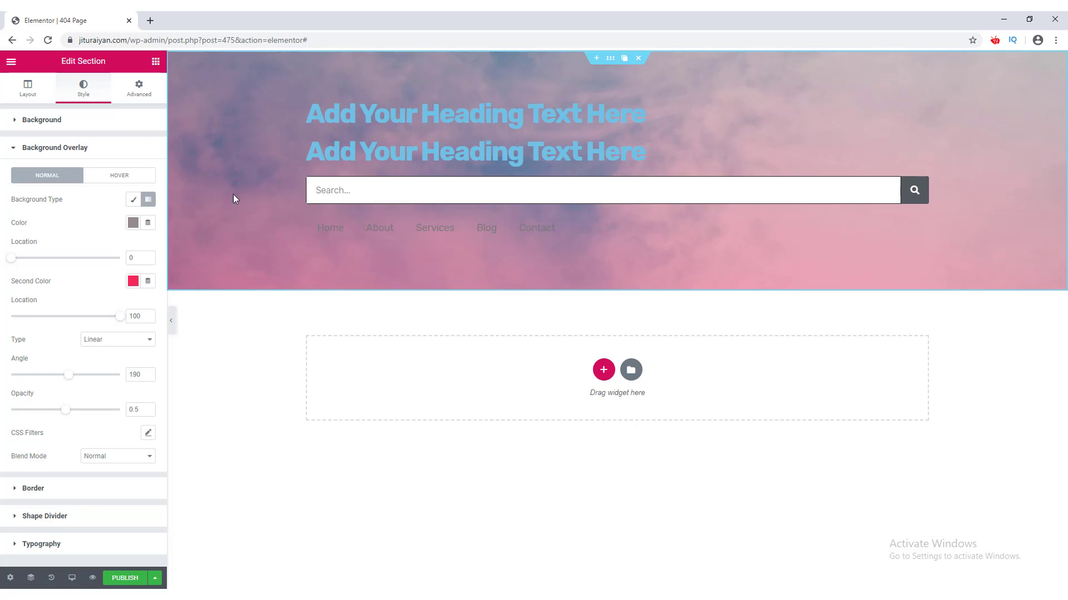
pyautogui.click(114, 457)
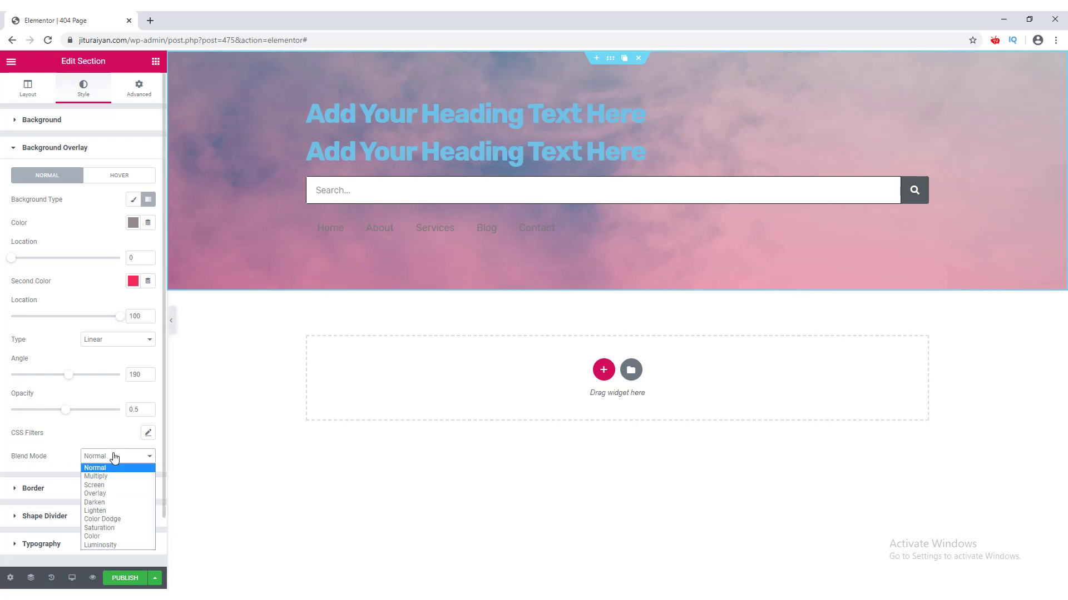
pyautogui.click(120, 545)
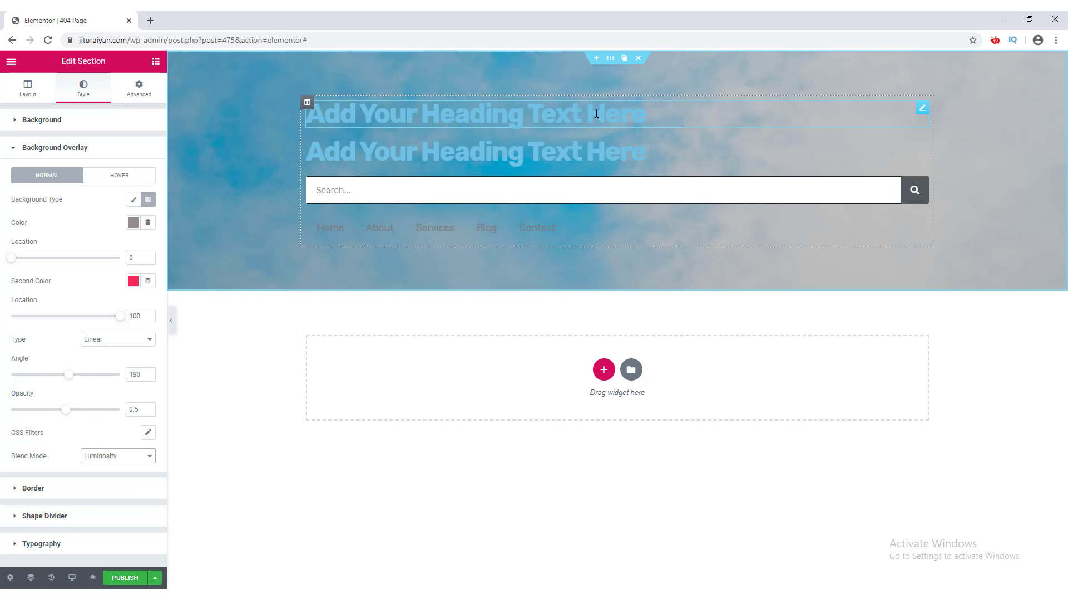
# Retitle the headings '404' and 'THIS PAGE COULDN'T BE FOUND'.
pyautogui.click(463, 115)
pyautogui.tripleClick(96, 166)
pyautogui.write('404')
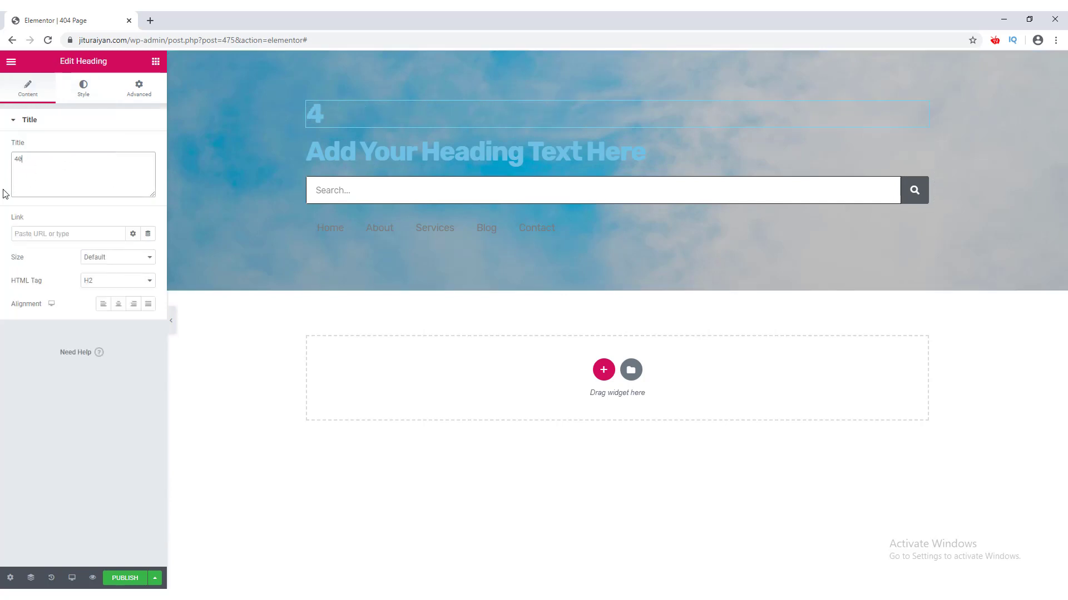
pyautogui.click(478, 152)
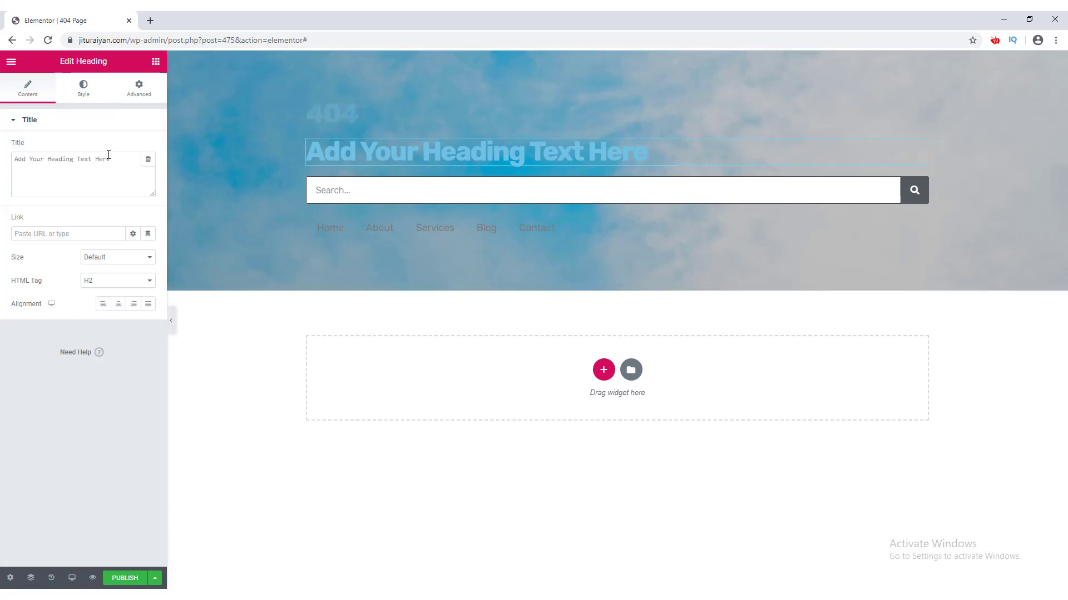
pyautogui.tripleClick(99, 159)
pyautogui.write('THIS PAGE COULDN')
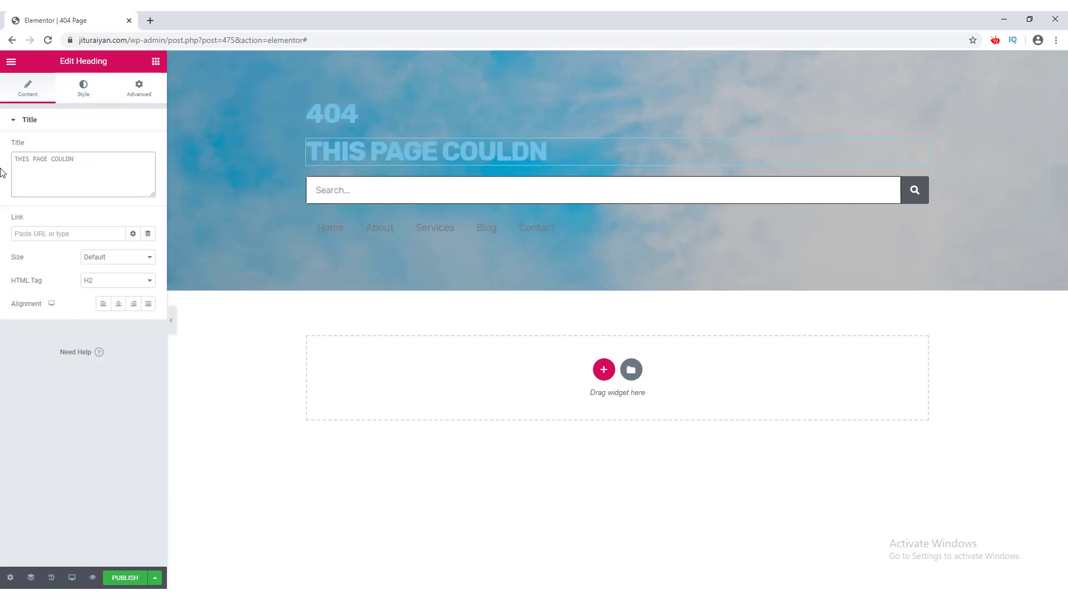
pyautogui.write("'T BE FOUND")
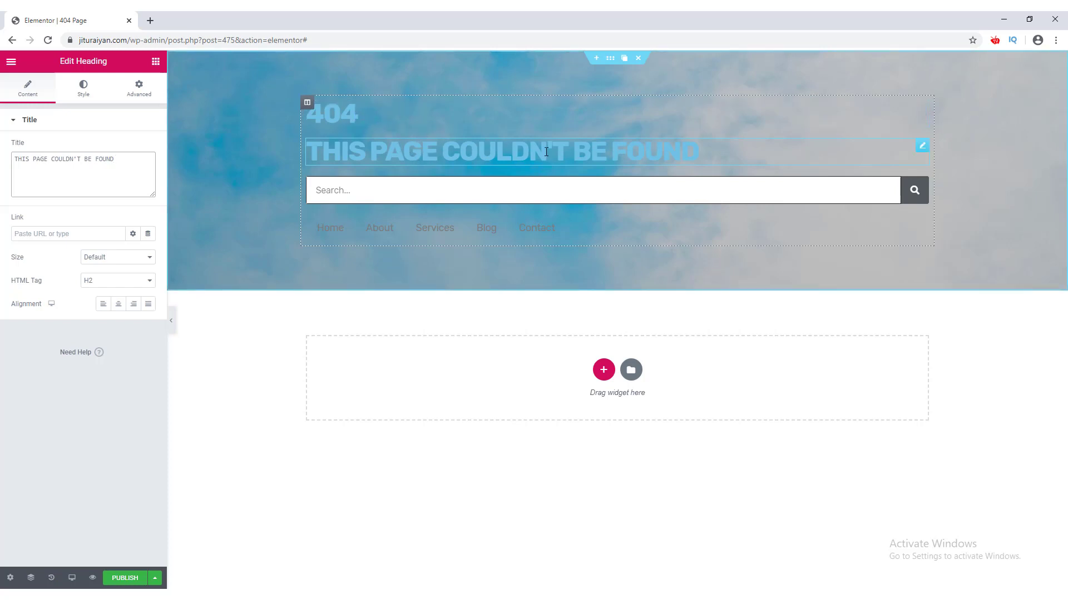
pyautogui.click(353, 117)
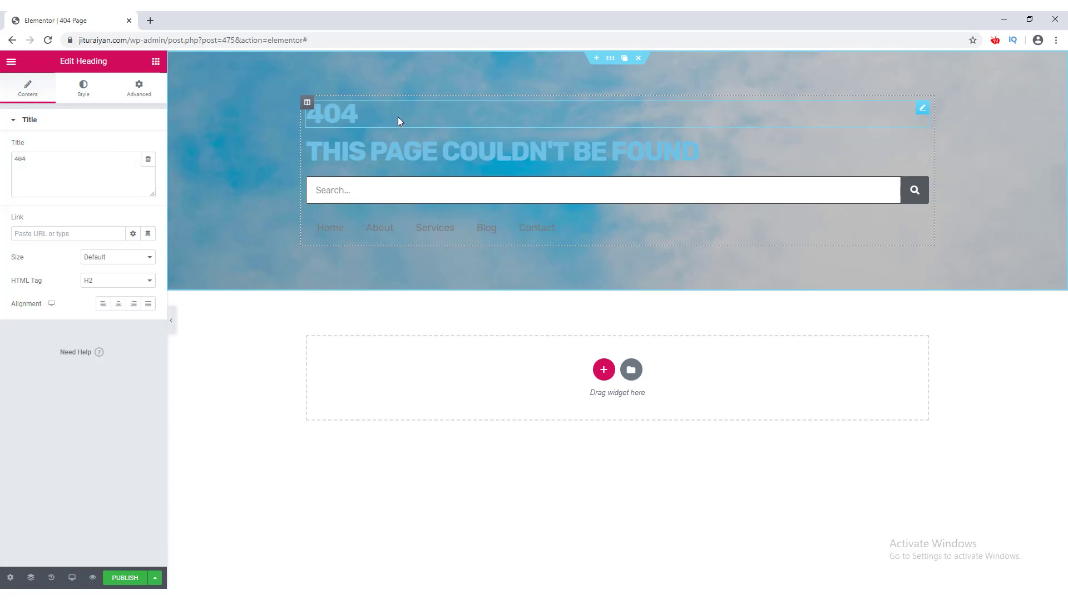
# Make the 404 heading's text colour white with lowered transparency.
pyautogui.click(87, 89)
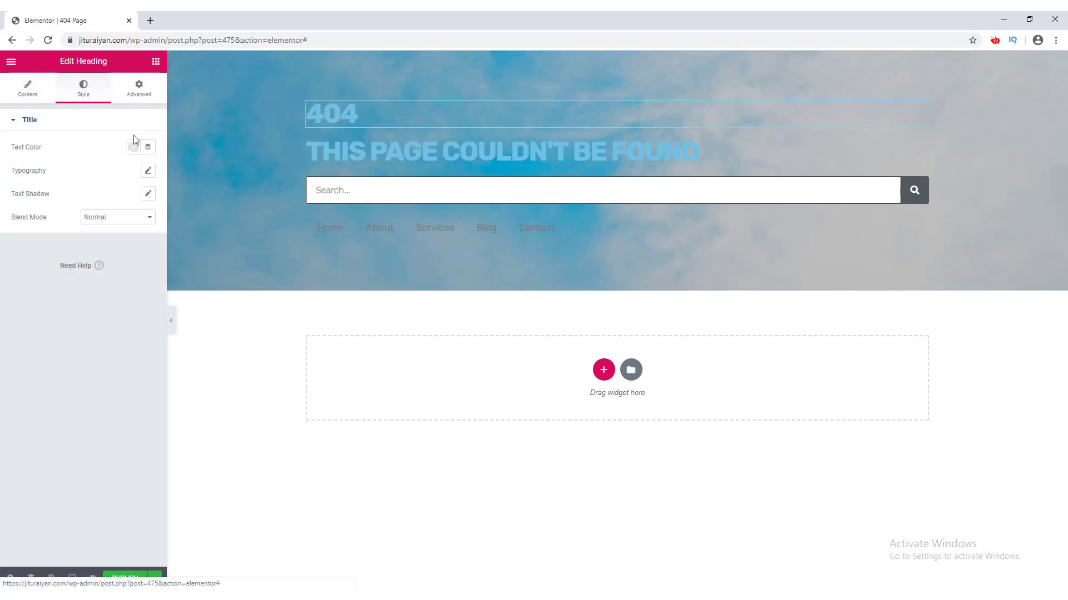
pyautogui.click(134, 148)
pyautogui.click(139, 174)
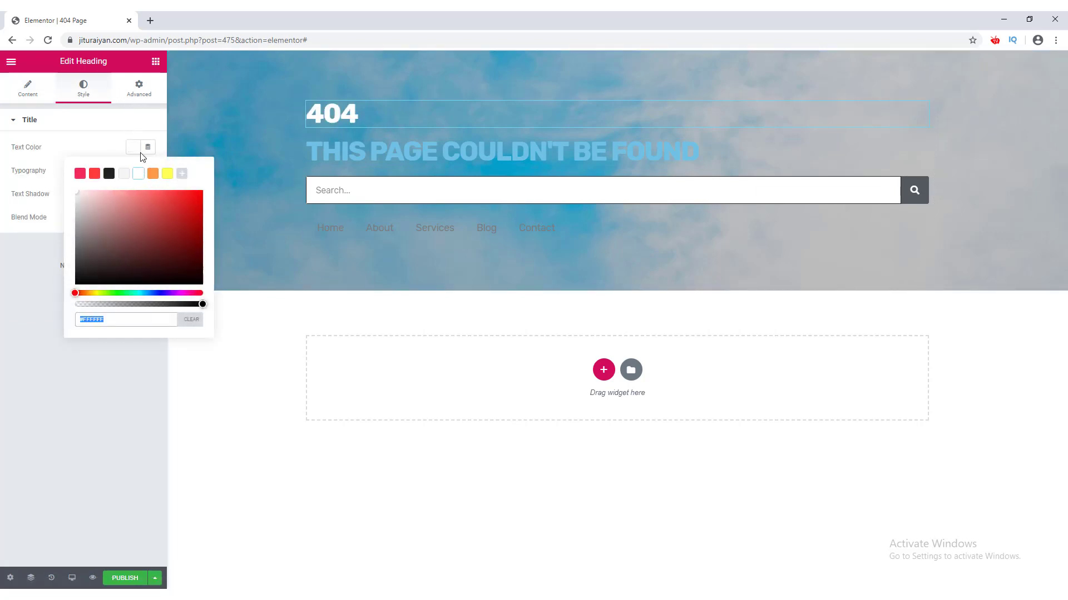
pyautogui.moveTo(199, 305); pyautogui.dragTo(196, 304)
pyautogui.click(104, 147)
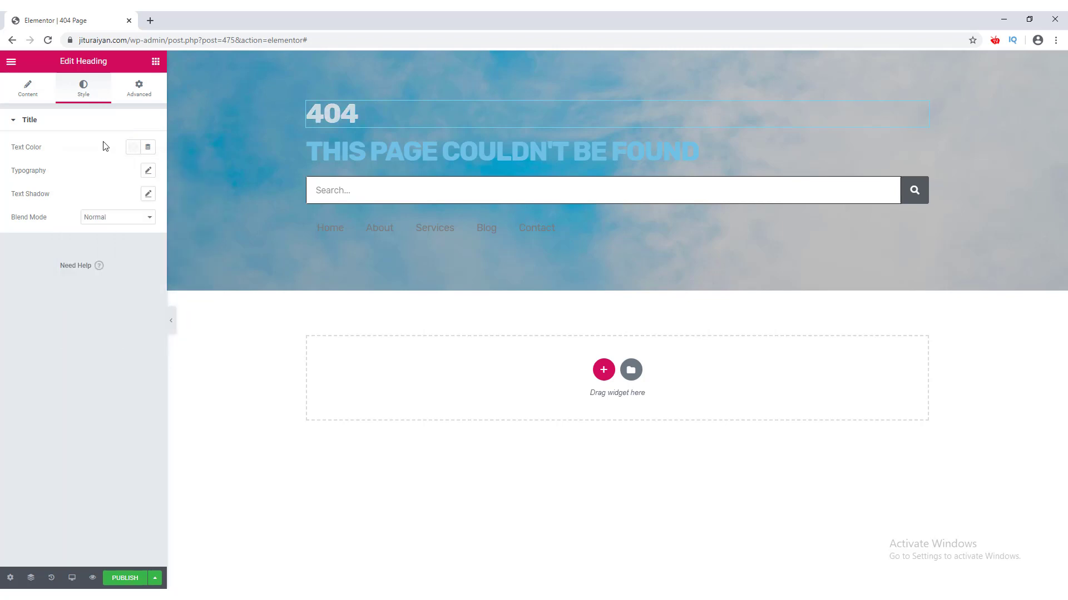
# Set the 404 heading typography to Poppins, size 500, weight 900.
pyautogui.click(148, 171)
pyautogui.click(119, 201)
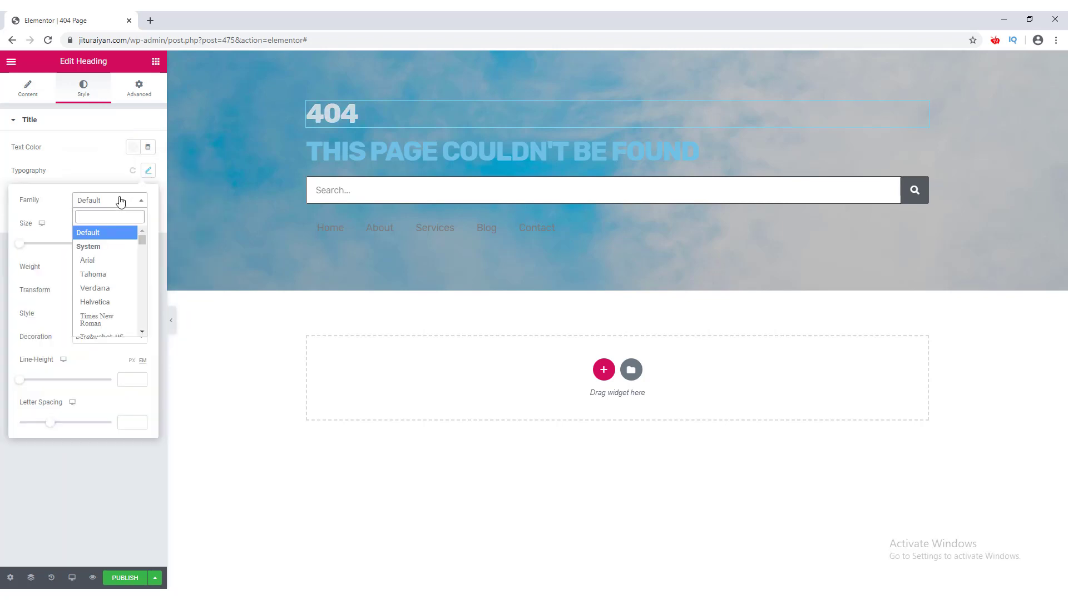
pyautogui.write('pop')
pyautogui.click(116, 245)
pyautogui.click(128, 243)
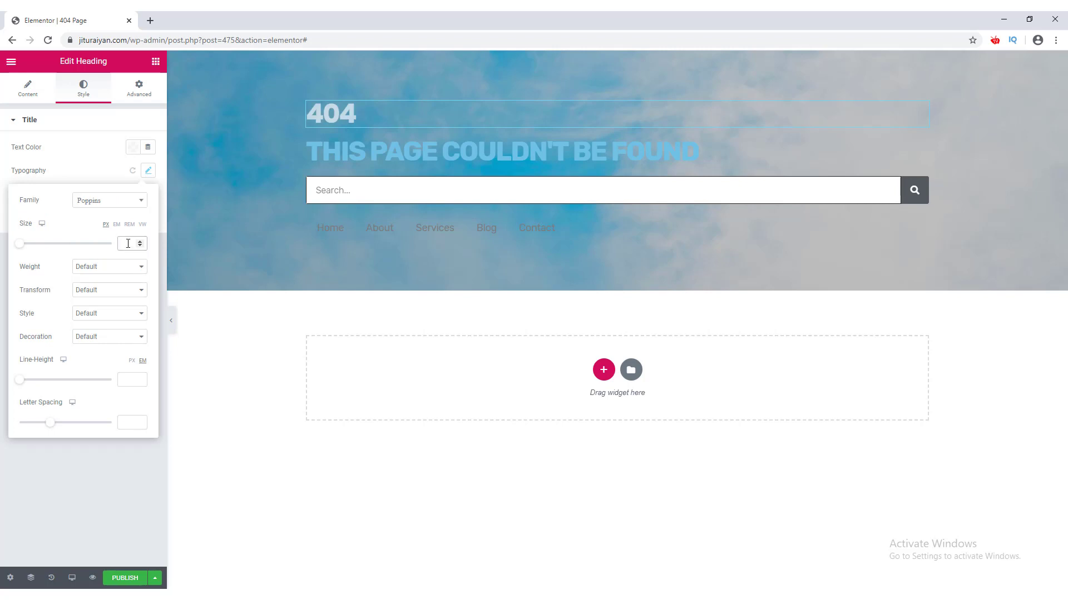
pyautogui.write('500')
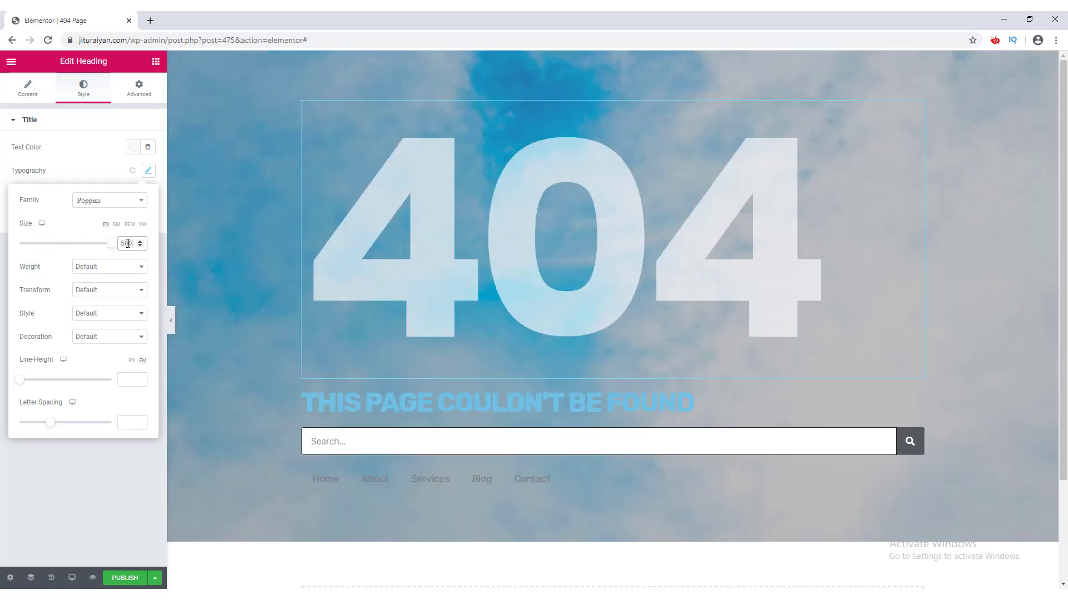
pyautogui.click(127, 274)
pyautogui.click(111, 347)
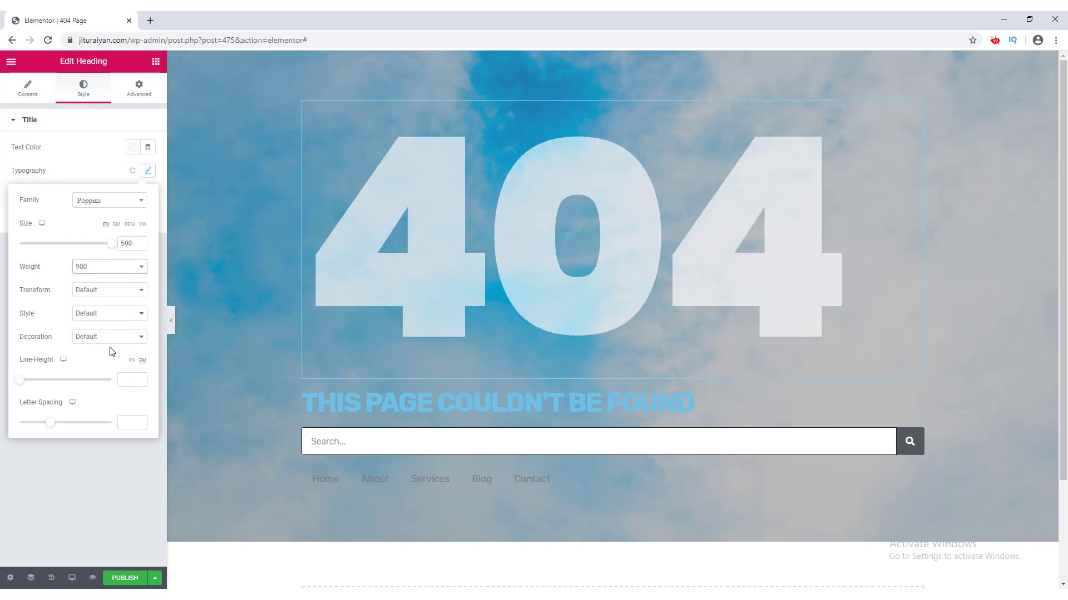
pyautogui.click(92, 93)
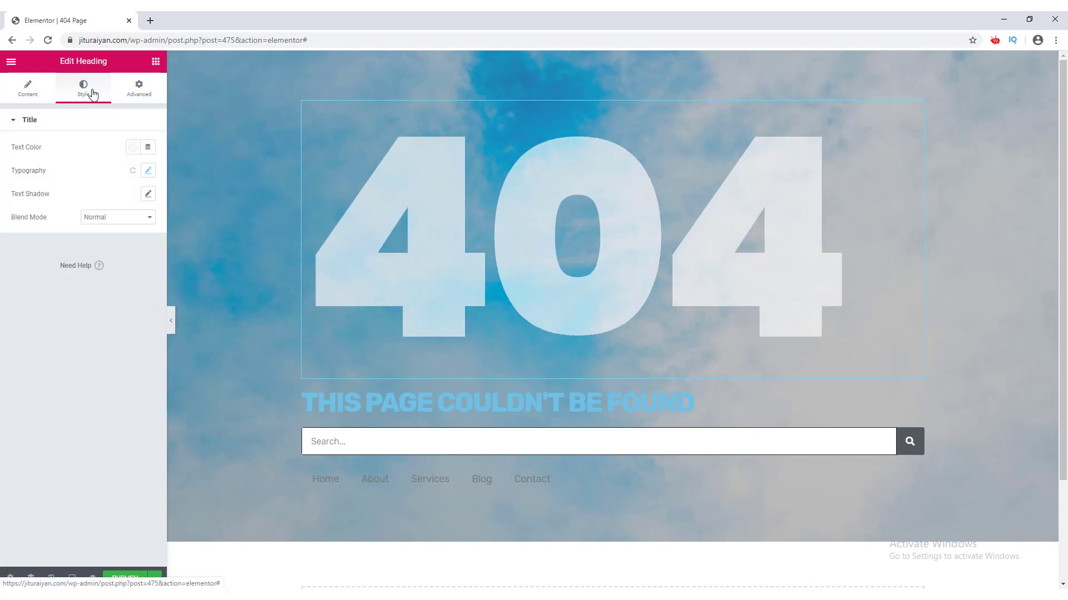
# Add a soft text shadow with blur about 44 and a faint 0.1-alpha colour.
pyautogui.click(148, 194)
pyautogui.moveTo(33, 253); pyautogui.dragTo(64, 256)
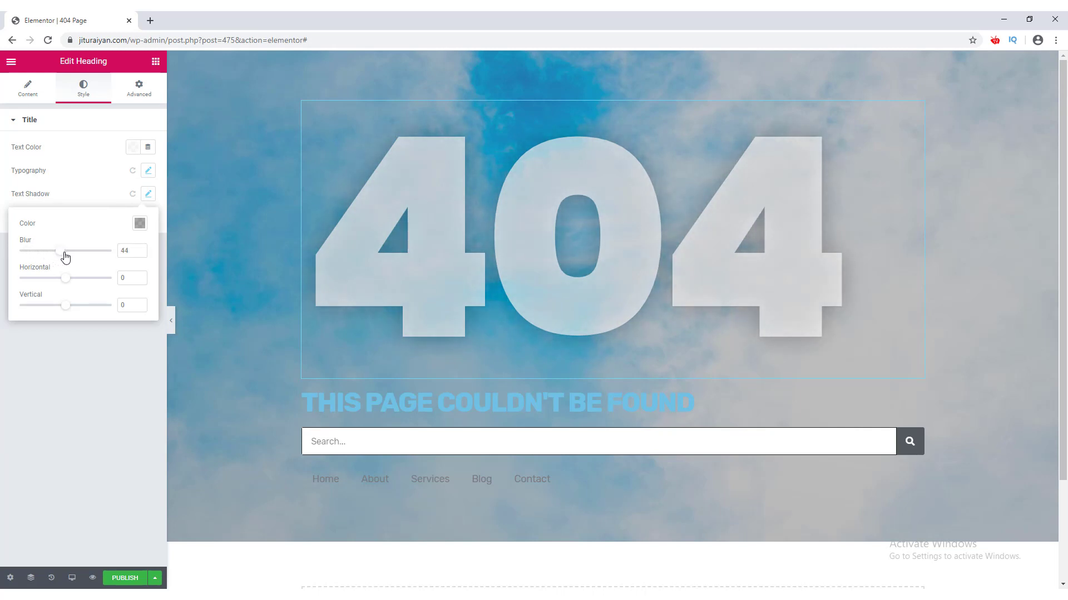
pyautogui.click(139, 224)
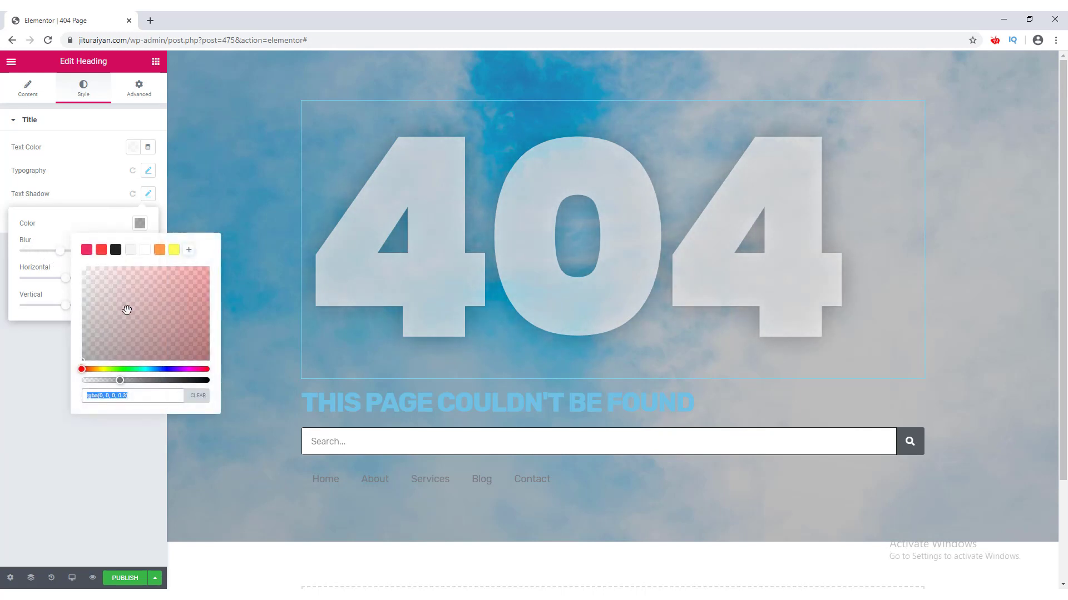
pyautogui.moveTo(120, 380); pyautogui.dragTo(95, 381)
pyautogui.click(82, 196)
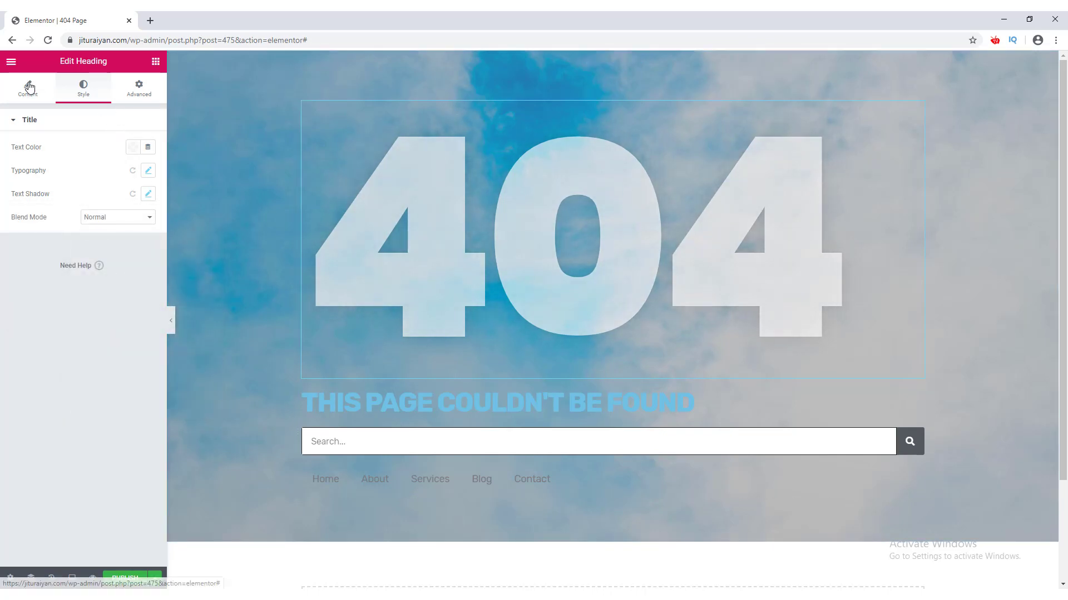
# Centre the 404 heading and the THIS PAGE COULDN'T BE FOUND message heading.
pyautogui.click(29, 87)
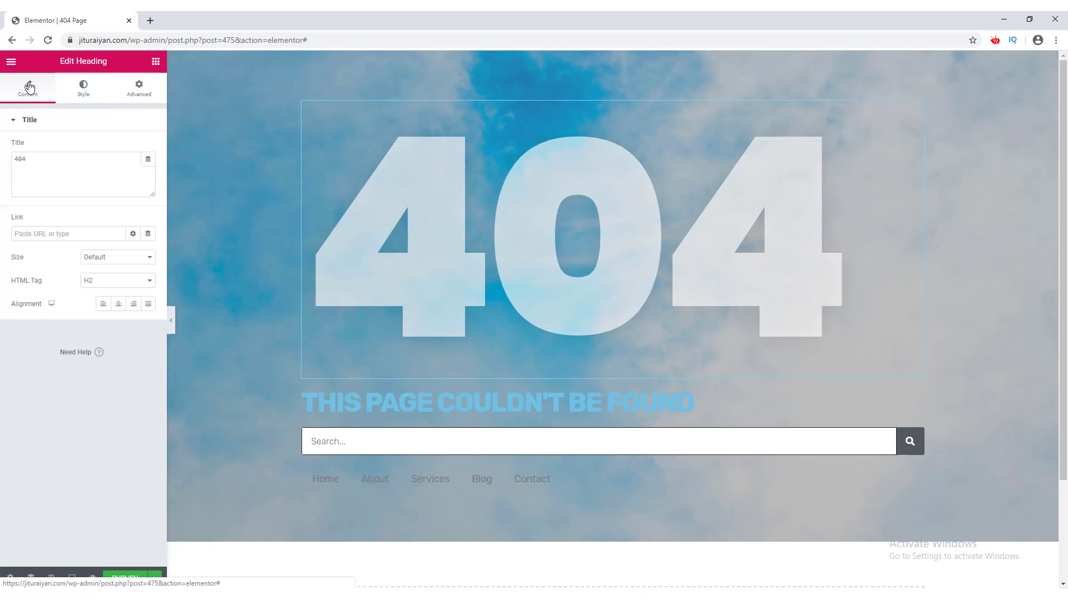
pyautogui.click(118, 305)
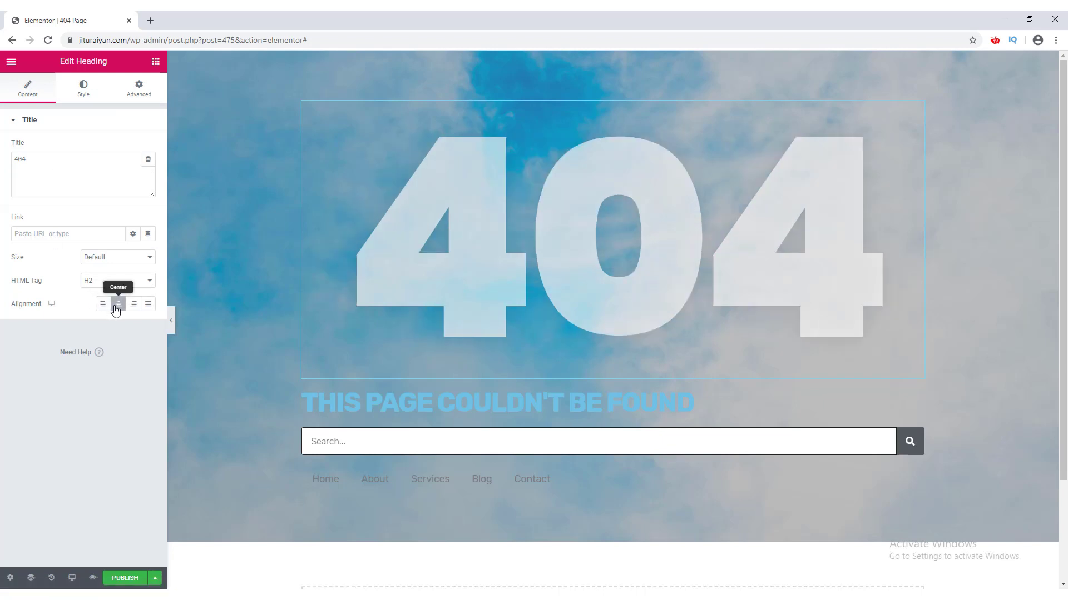
pyautogui.rightClick(405, 407)
pyautogui.click(425, 415)
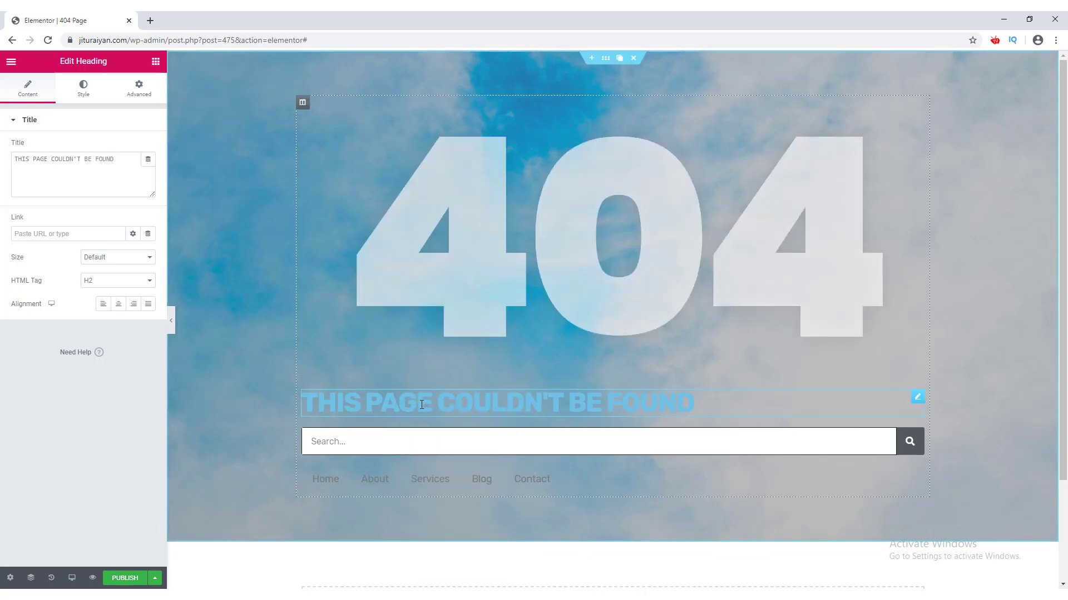
pyautogui.click(115, 305)
# Make the message heading red, in Poppins at 58 px.
pyautogui.click(83, 94)
pyautogui.click(132, 148)
pyautogui.click(95, 173)
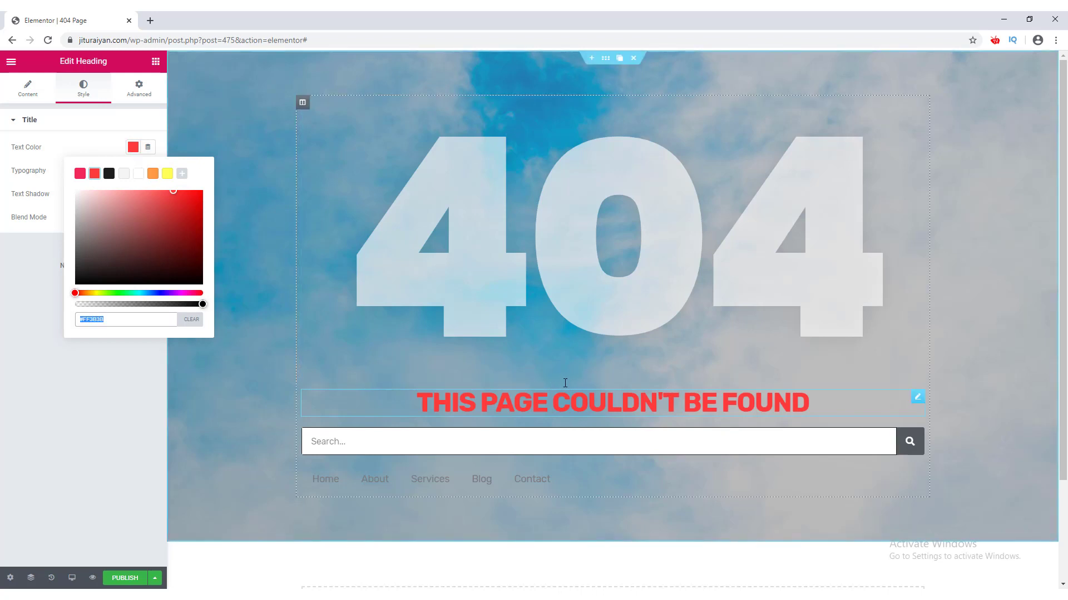
pyautogui.click(133, 147)
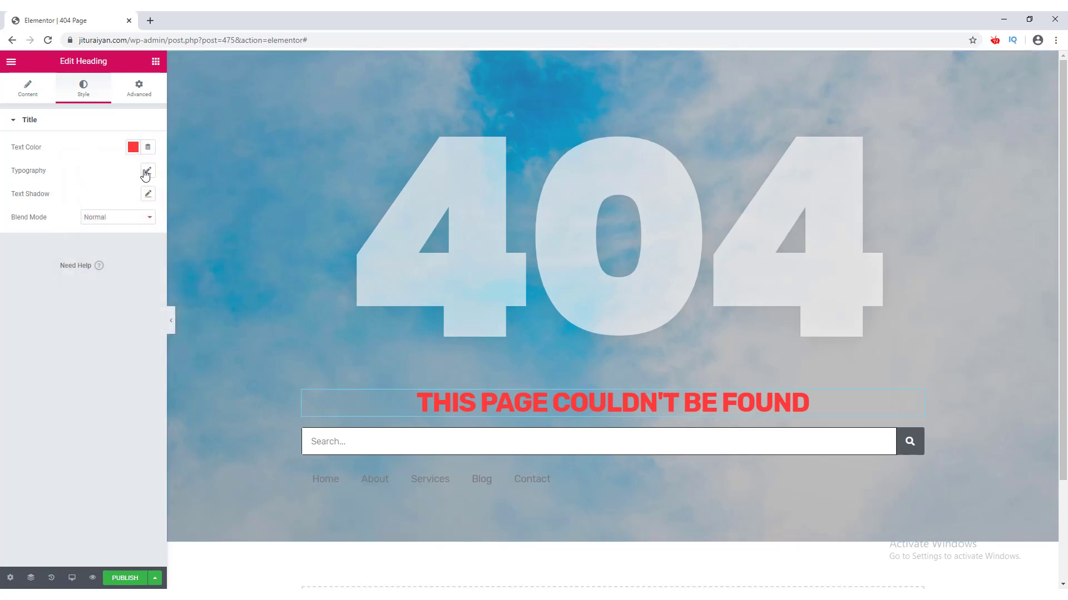
pyautogui.click(148, 171)
pyautogui.click(121, 204)
pyautogui.write('pop')
pyautogui.click(131, 246)
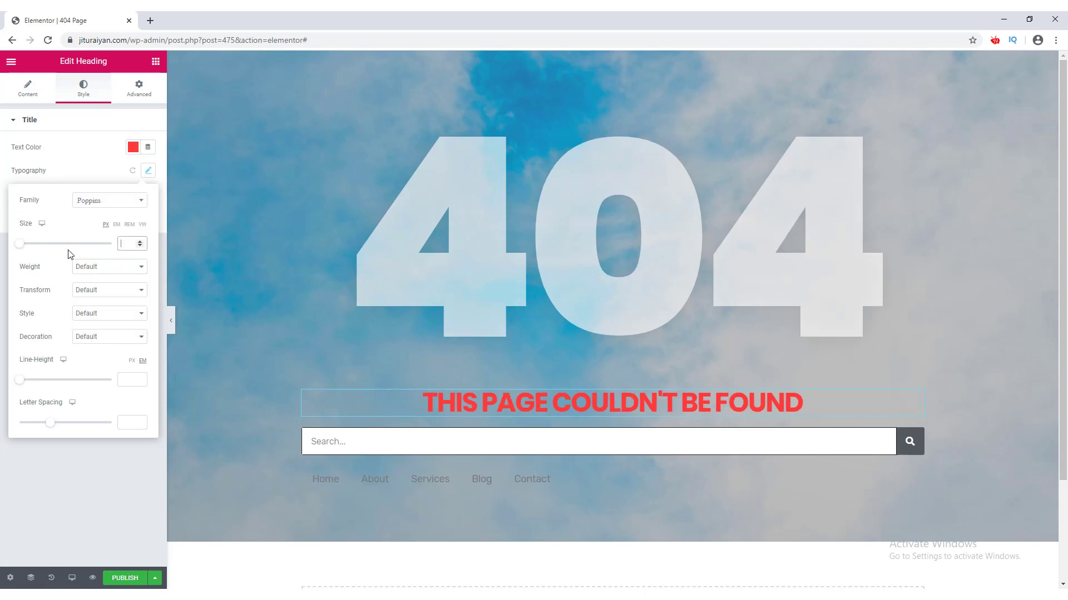
pyautogui.moveTo(20, 245); pyautogui.dragTo(45, 253)
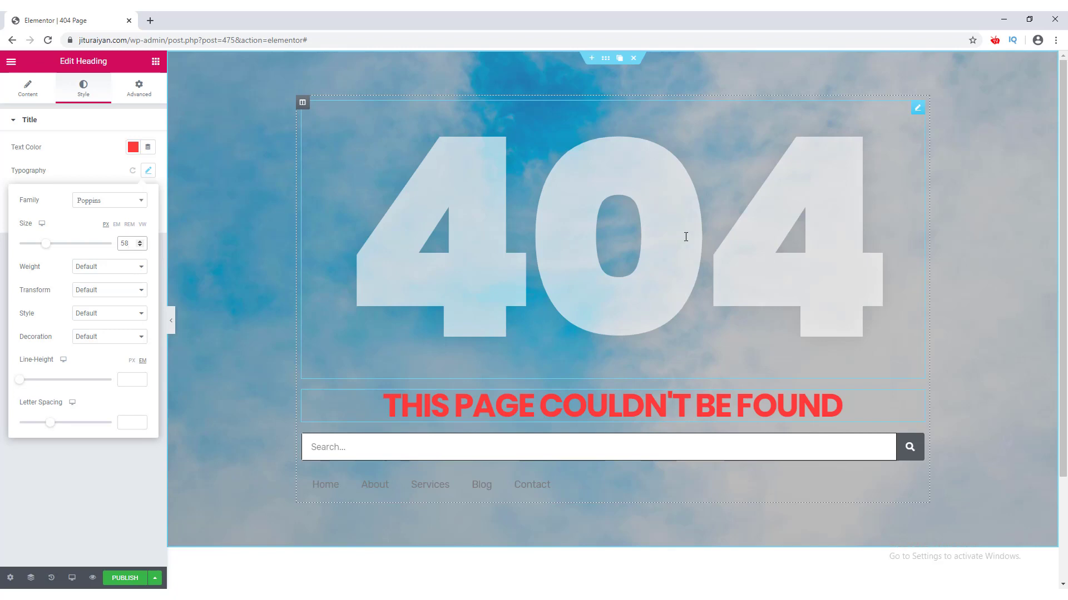
# Set the message to Absolute position, drag it down over the 404, and clear the horizontal offset.
pyautogui.click(136, 94)
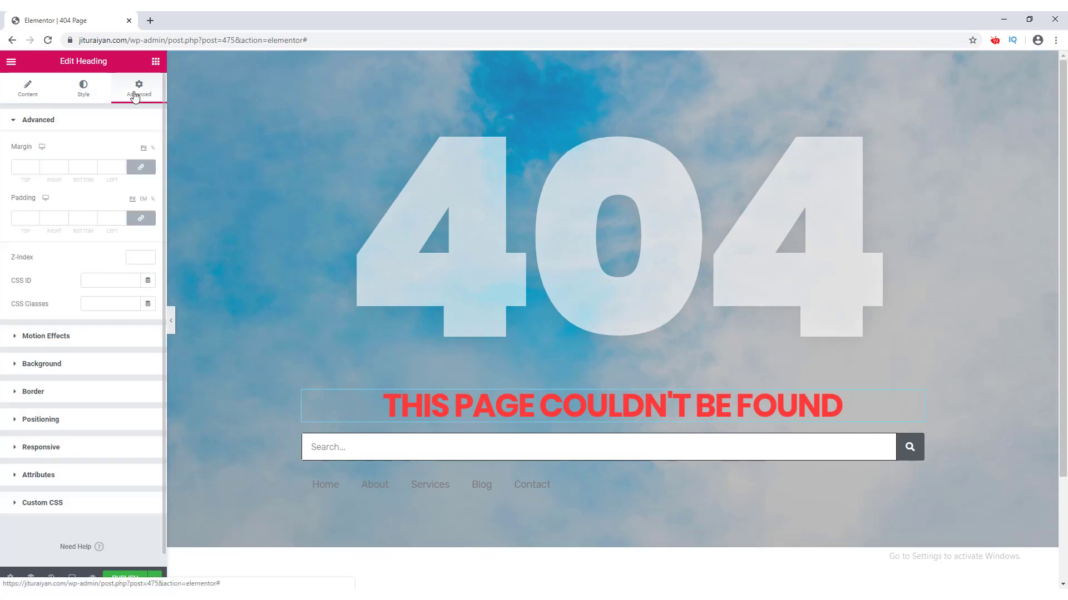
pyautogui.click(86, 421)
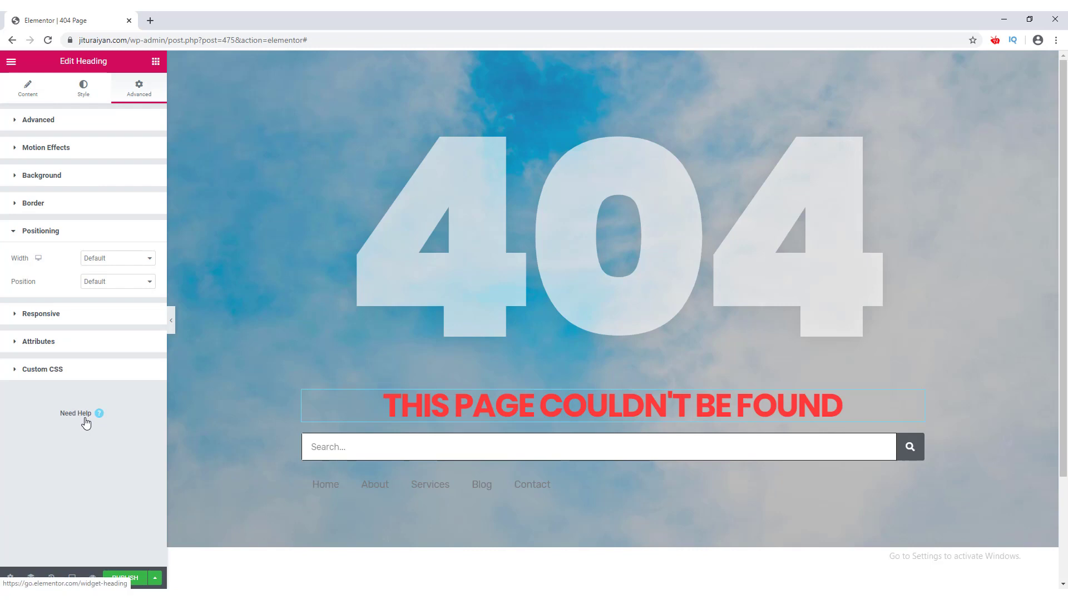
pyautogui.click(119, 283)
pyautogui.click(123, 301)
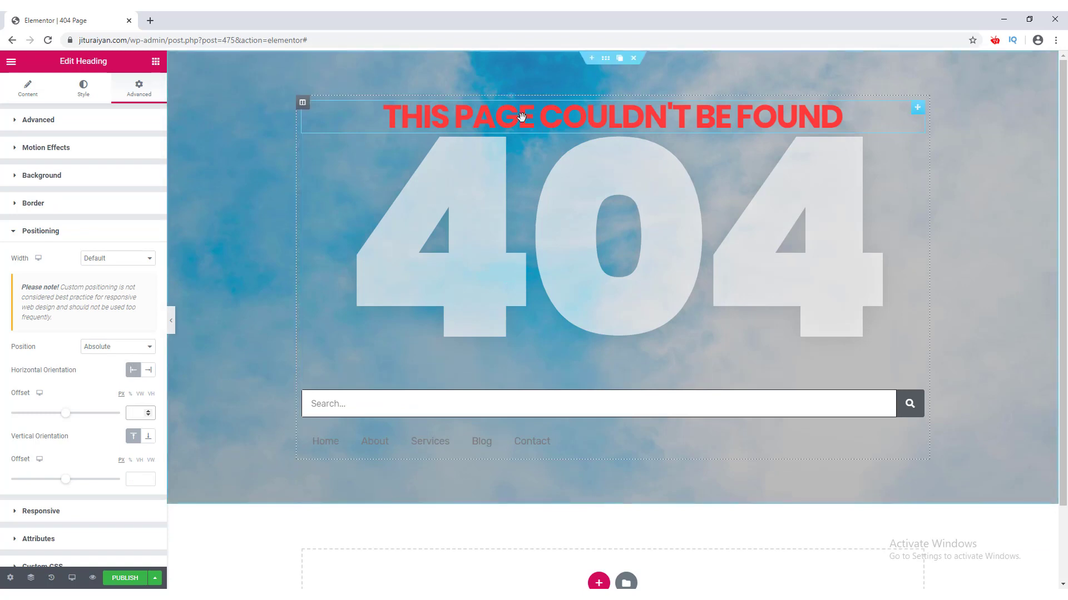
pyautogui.moveTo(554, 120); pyautogui.dragTo(556, 245)
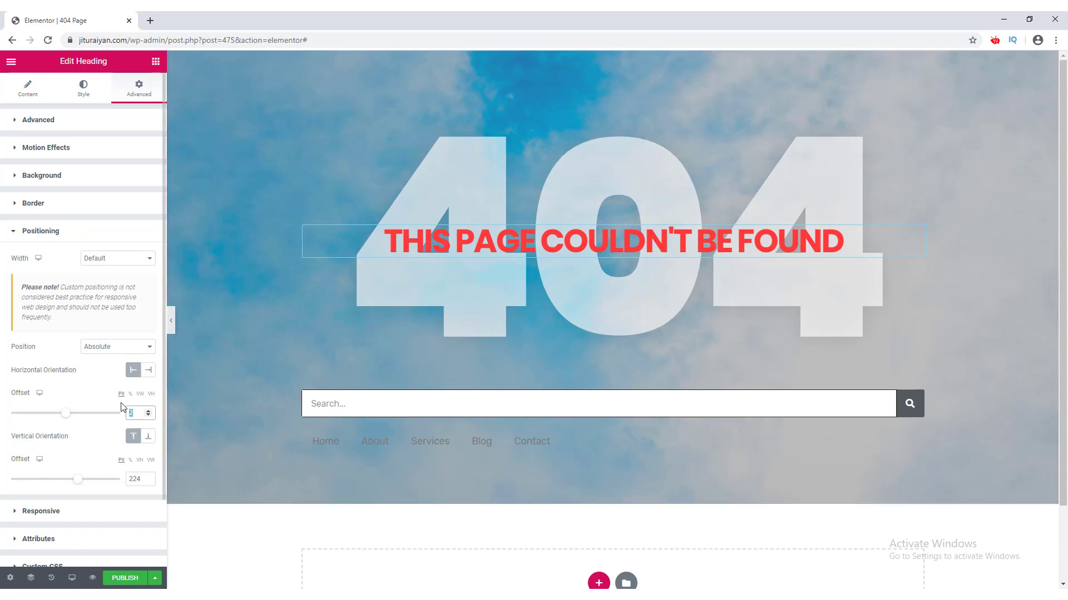
pyautogui.press('BackSpace')
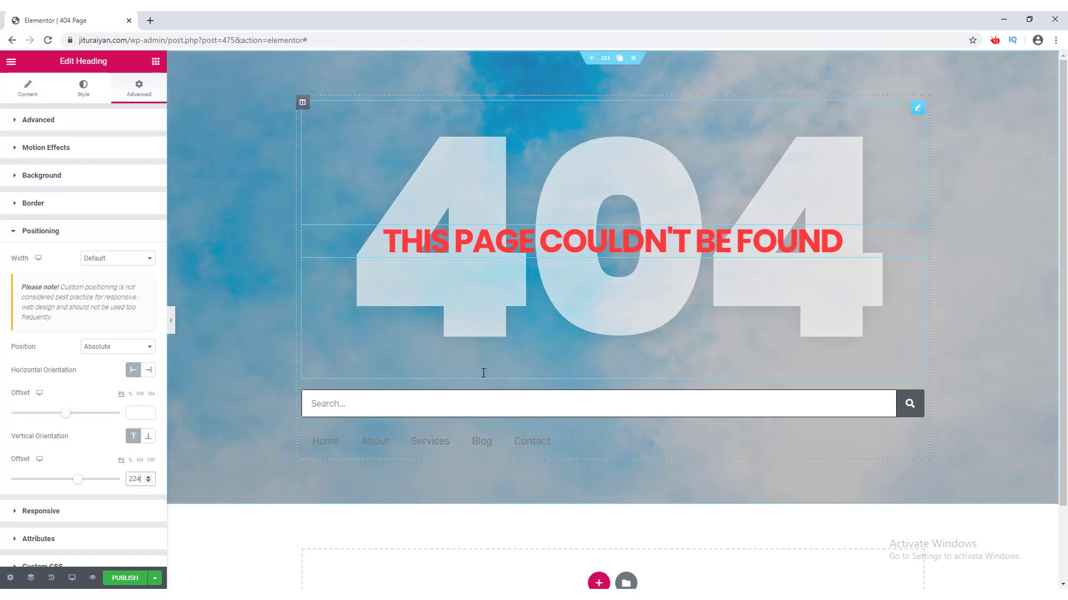
# Switch the search form's button type to Text (SEARCH) and set the form size to 56.
pyautogui.rightClick(535, 404)
pyautogui.click(552, 415)
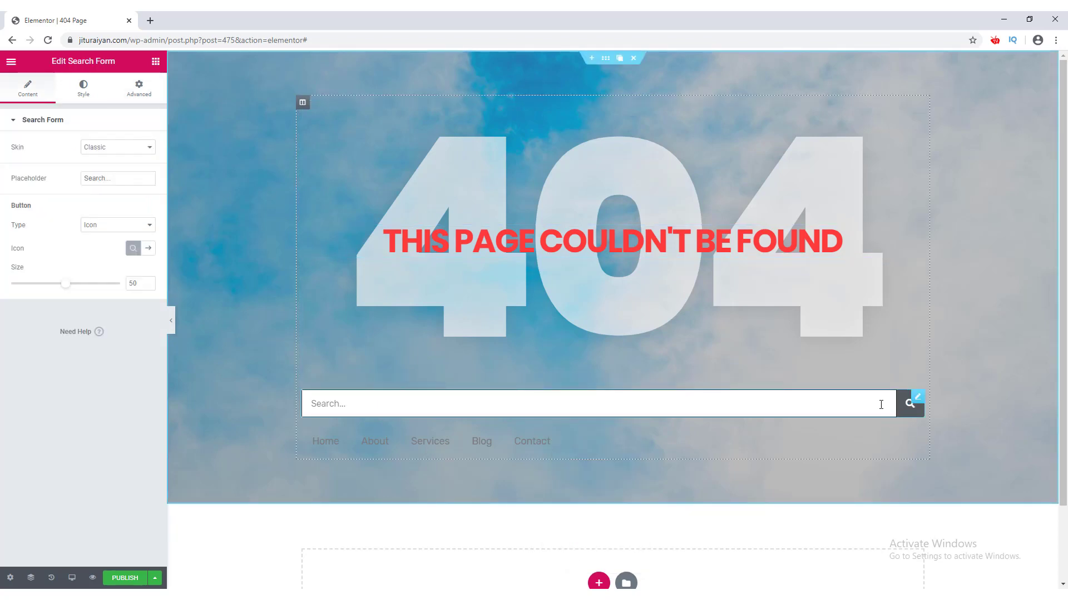
pyautogui.click(108, 226)
pyautogui.click(116, 246)
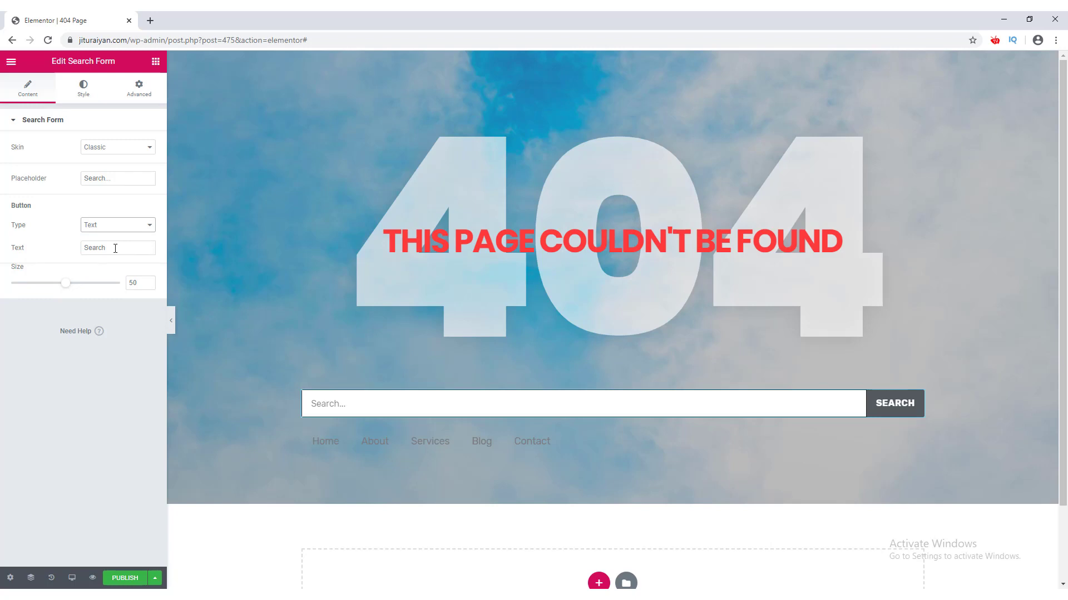
pyautogui.moveTo(65, 283); pyautogui.dragTo(75, 288)
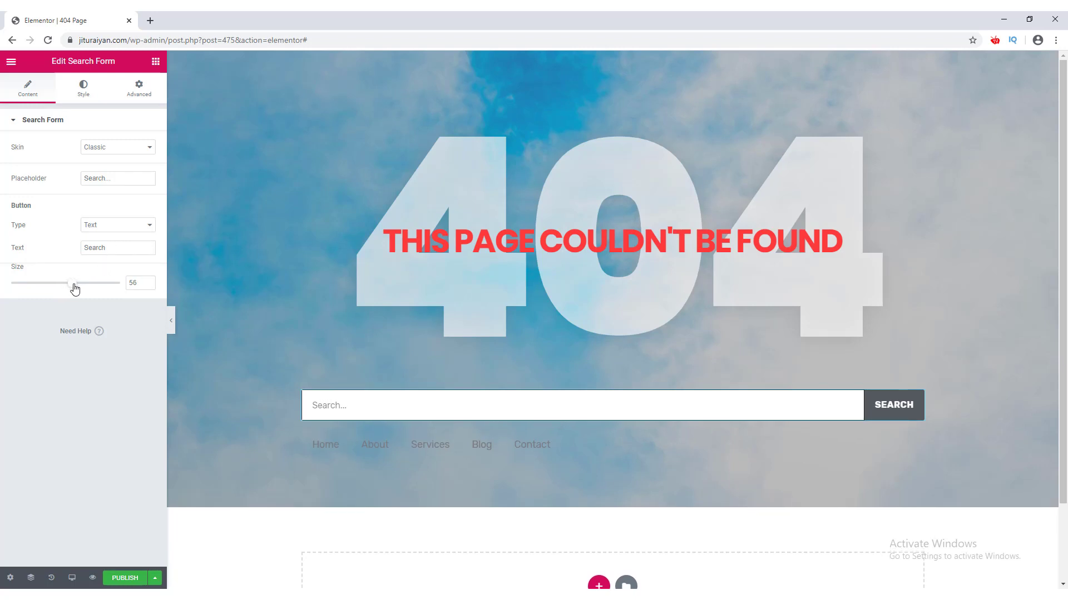
pyautogui.click(83, 98)
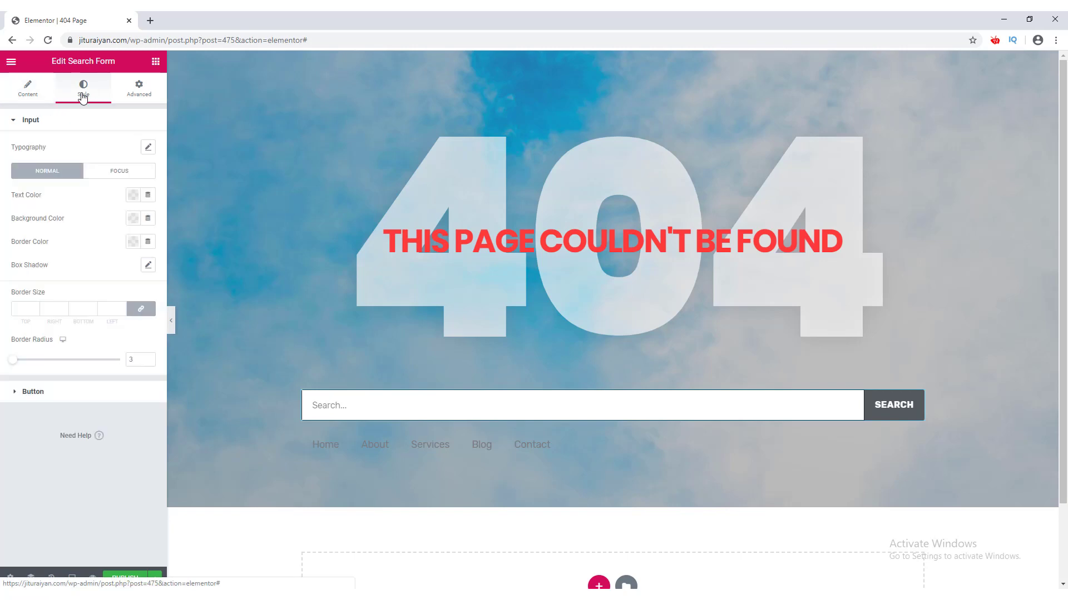
# Give the search input Poppins font and white text colour.
pyautogui.click(148, 147)
pyautogui.click(130, 178)
pyautogui.write('popp')
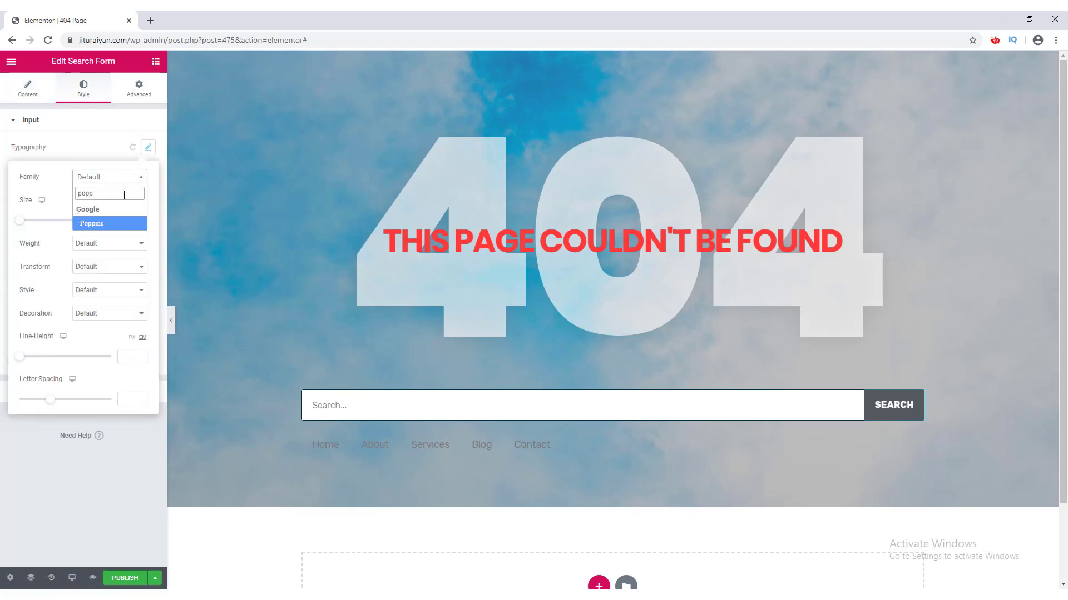
pyautogui.click(119, 225)
pyautogui.click(97, 149)
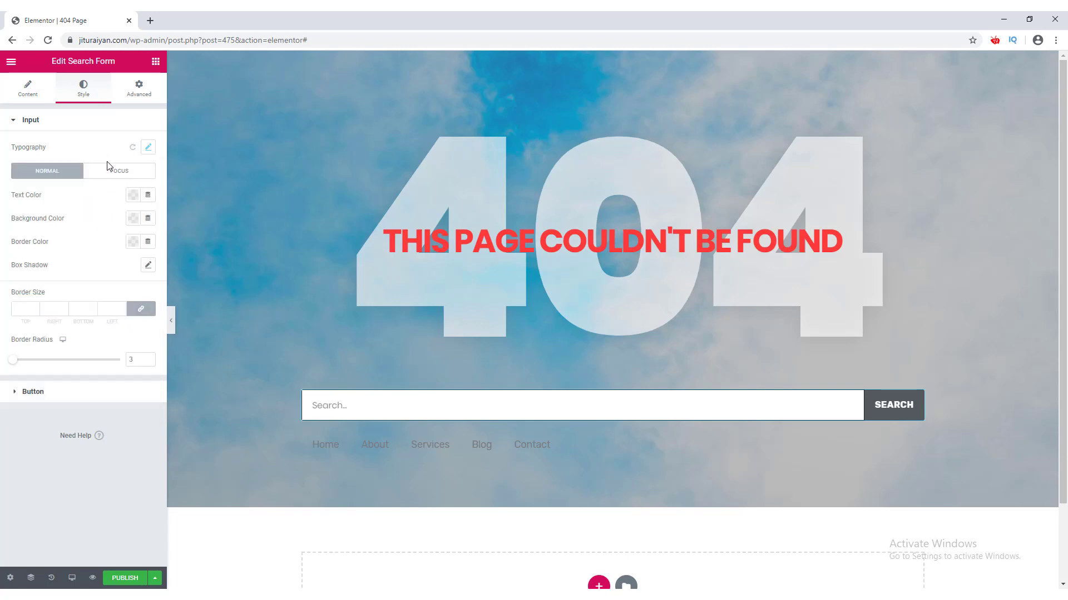
pyautogui.click(133, 195)
pyautogui.click(138, 222)
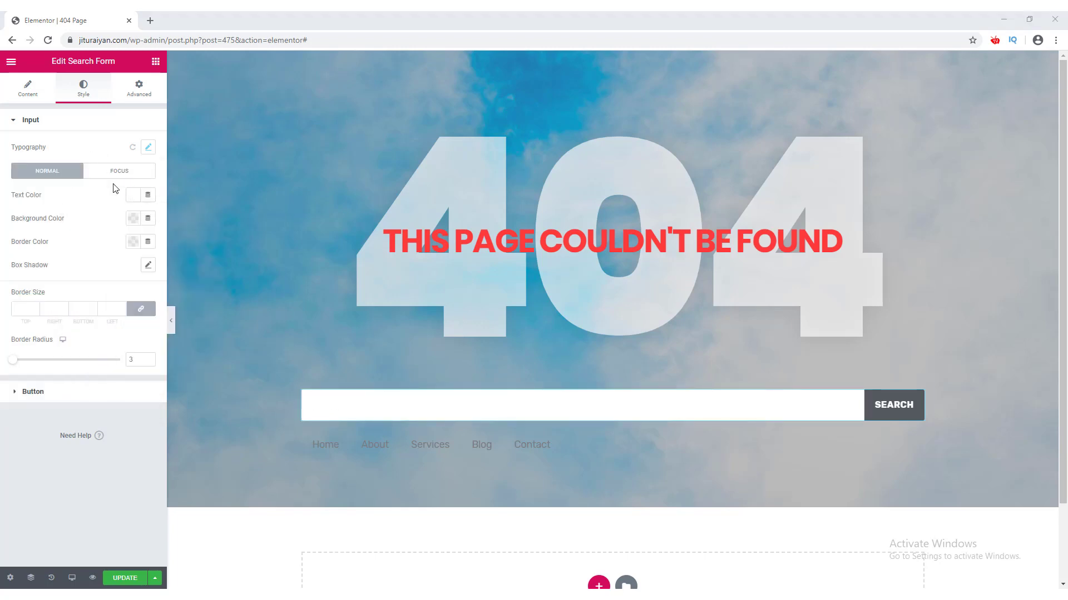
# Make the focused input text black, test it in the box, and set the border radius to 0.
pyautogui.click(114, 174)
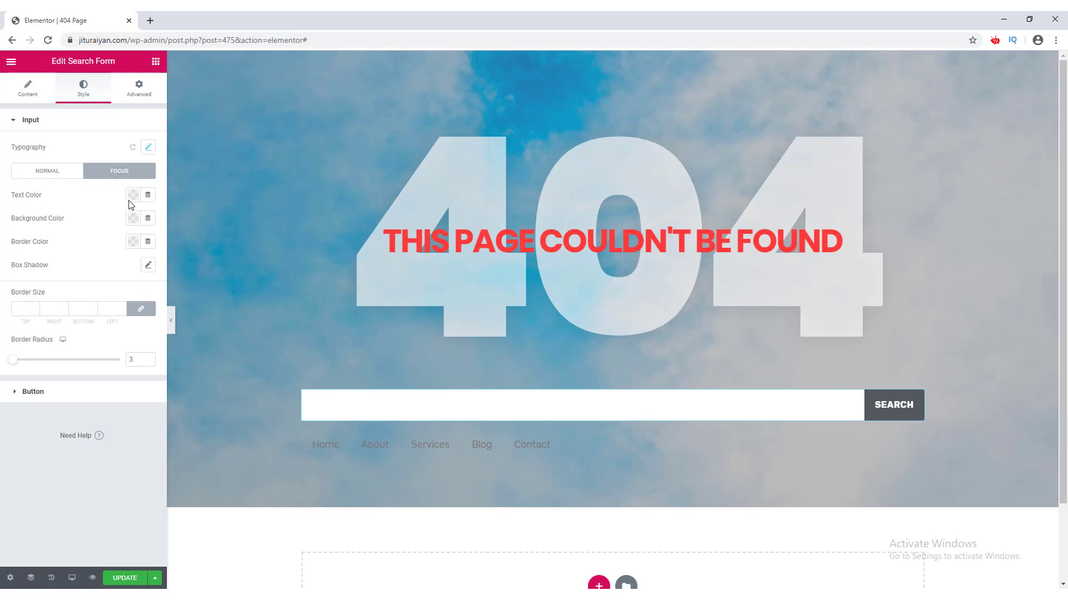
pyautogui.click(134, 200)
pyautogui.click(106, 220)
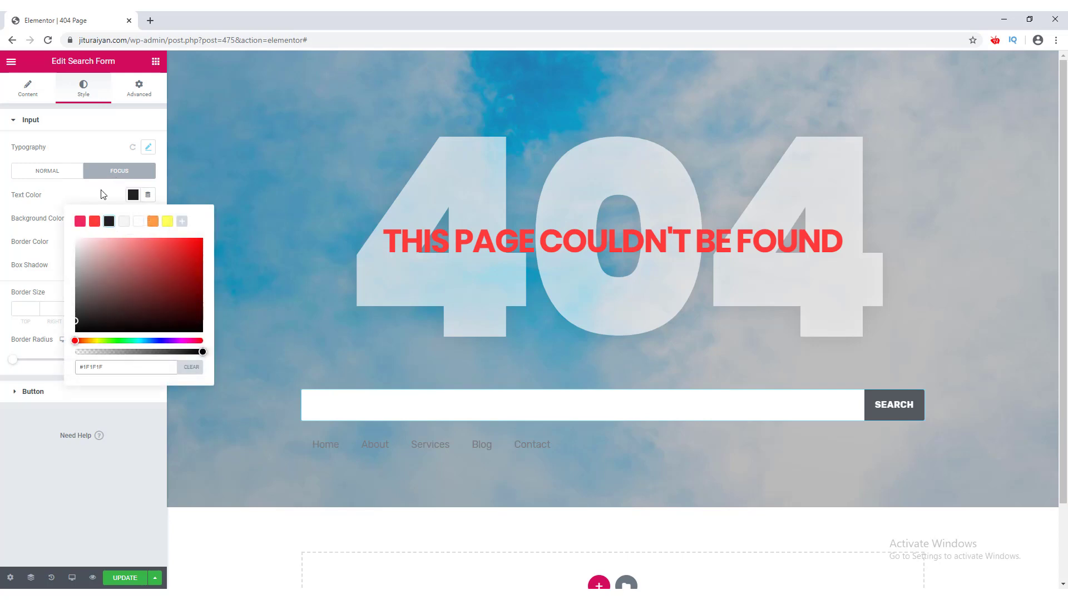
pyautogui.click(101, 194)
pyautogui.click(466, 407)
pyautogui.write('sadfa')
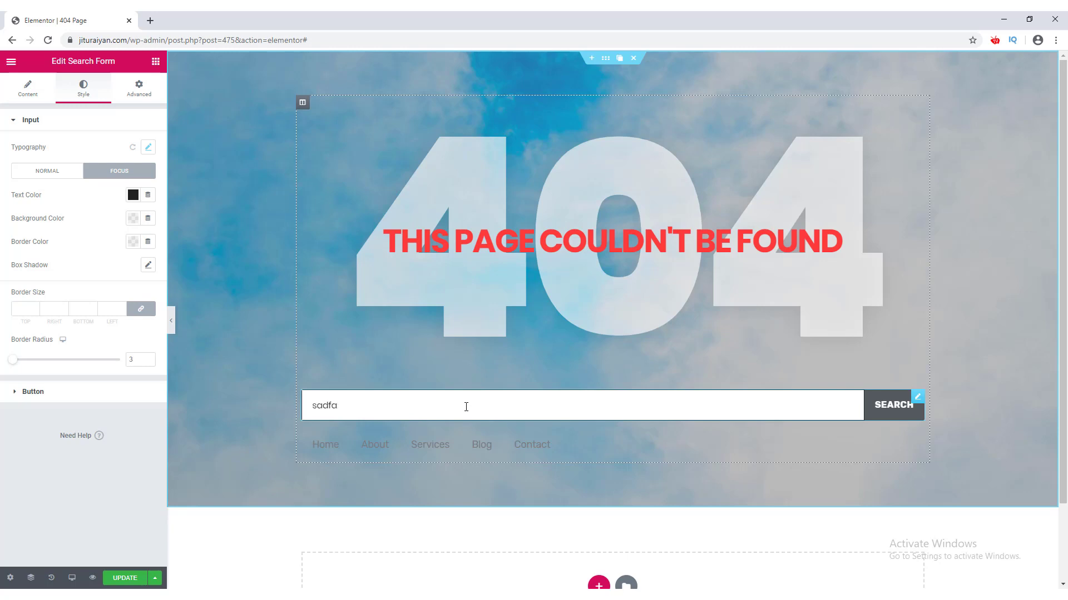
pyautogui.press('BackSpace')
pyautogui.press('BackSpace')
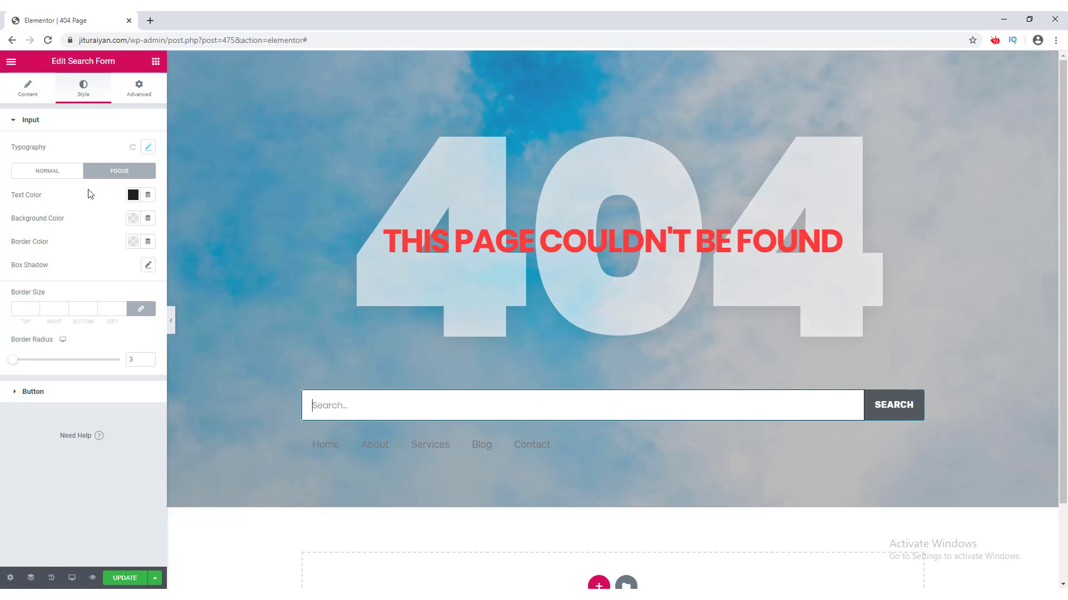
pyautogui.moveTo(142, 359); pyautogui.dragTo(114, 361)
pyautogui.write('0')
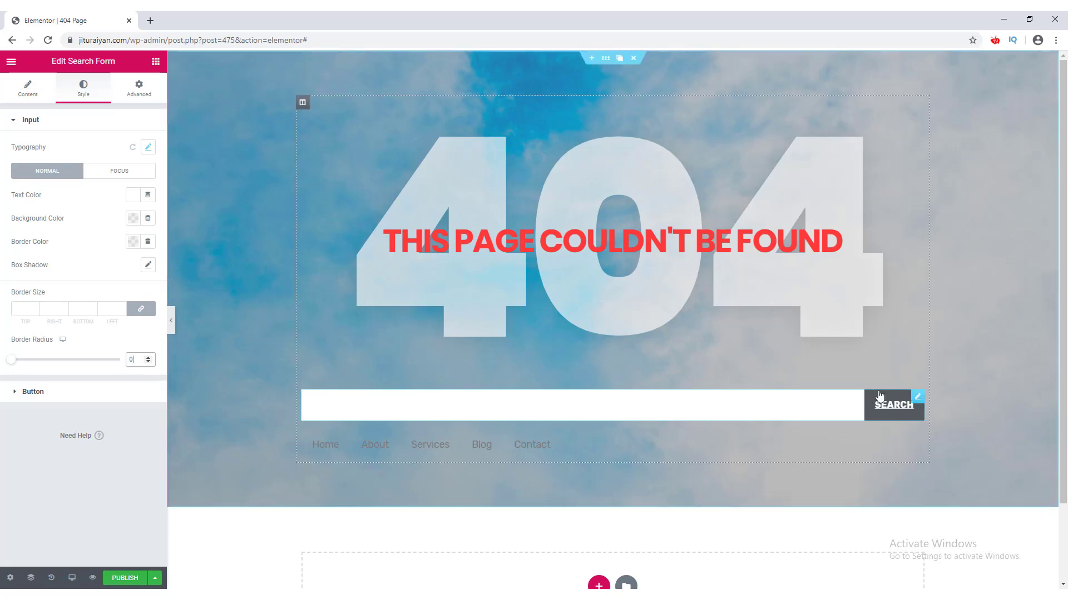
# Give the SEARCH button a pink background and Poppins weight 400 text.
pyautogui.click(13, 393)
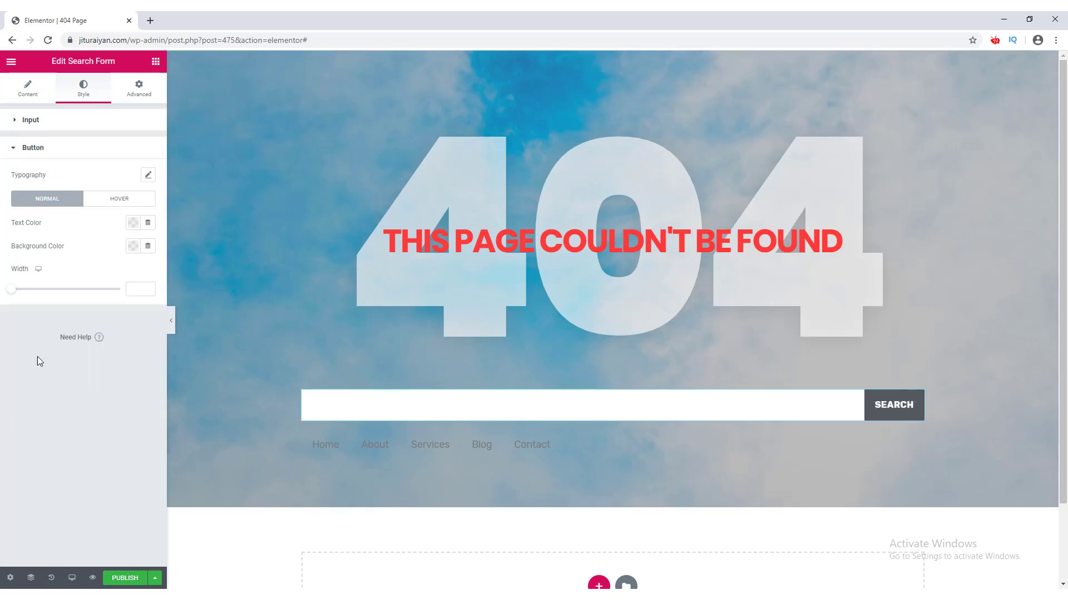
pyautogui.click(133, 245)
pyautogui.click(80, 272)
pyautogui.click(100, 248)
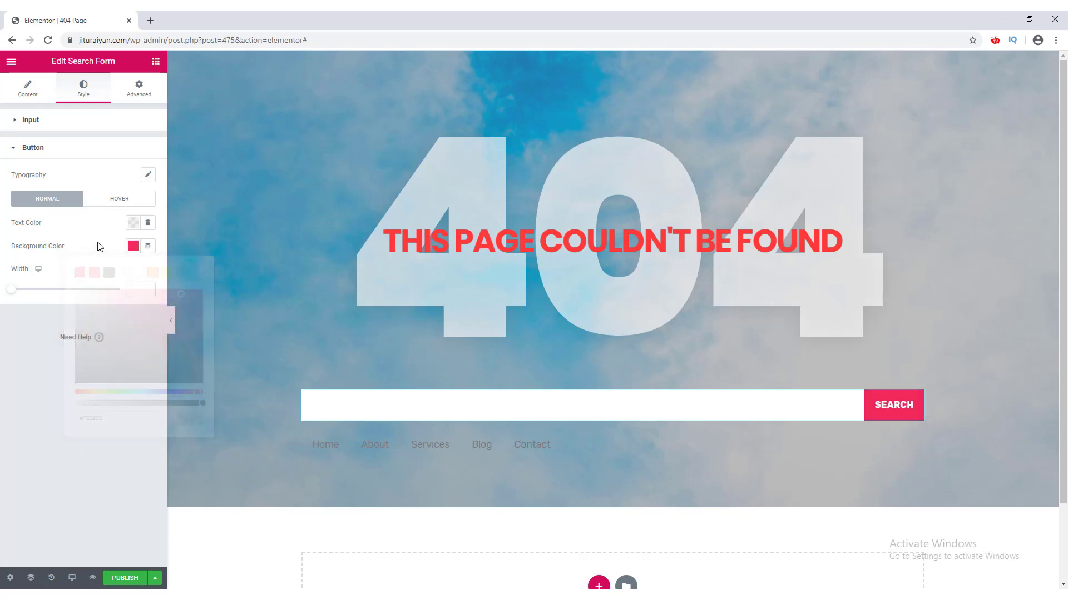
pyautogui.click(147, 176)
pyautogui.click(139, 206)
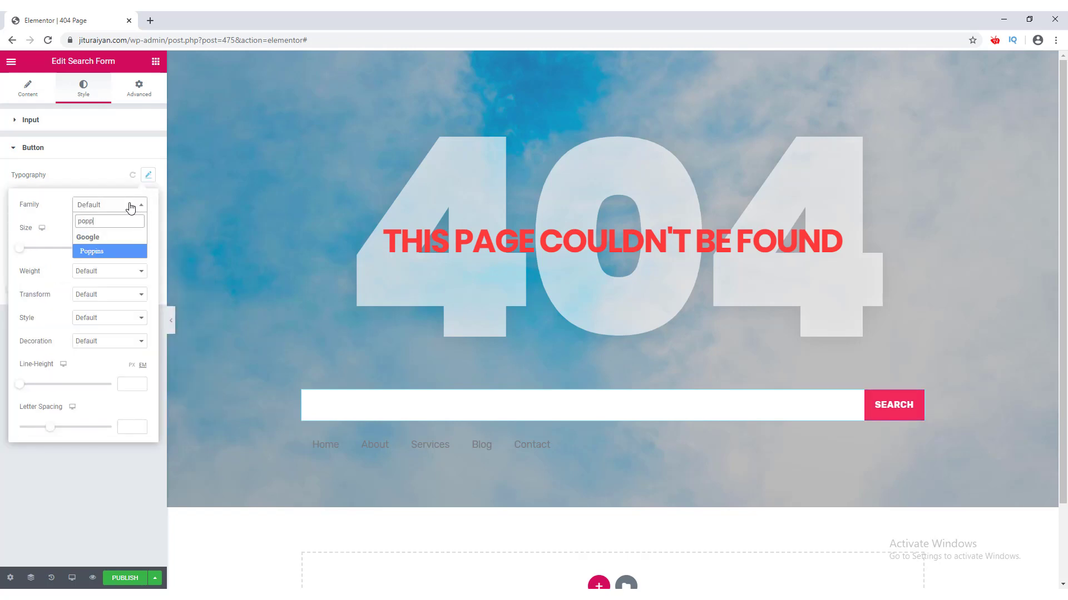
pyautogui.click(106, 251)
pyautogui.click(103, 273)
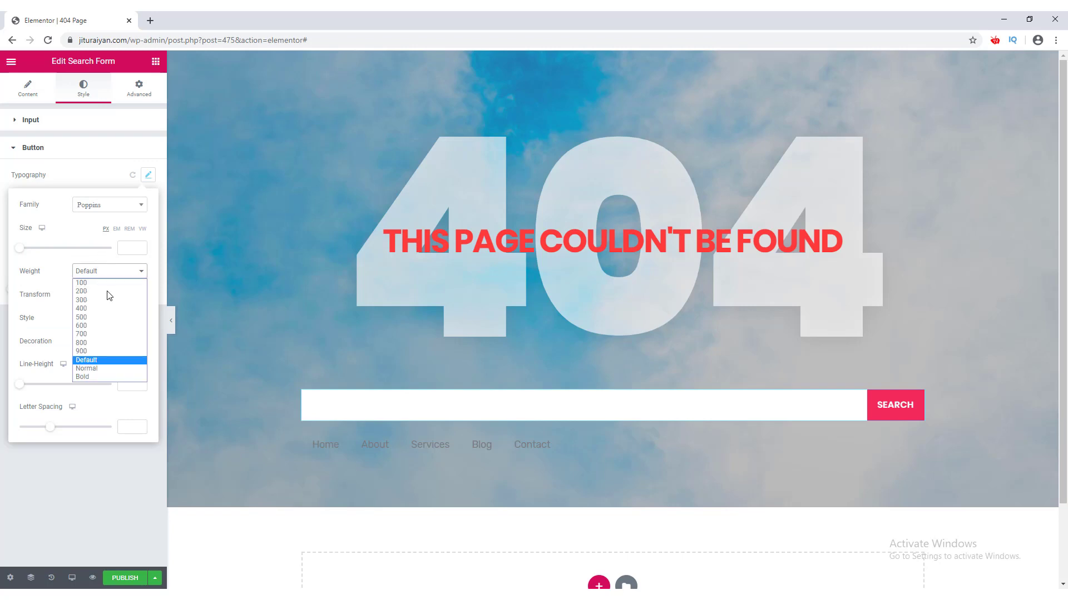
pyautogui.click(103, 309)
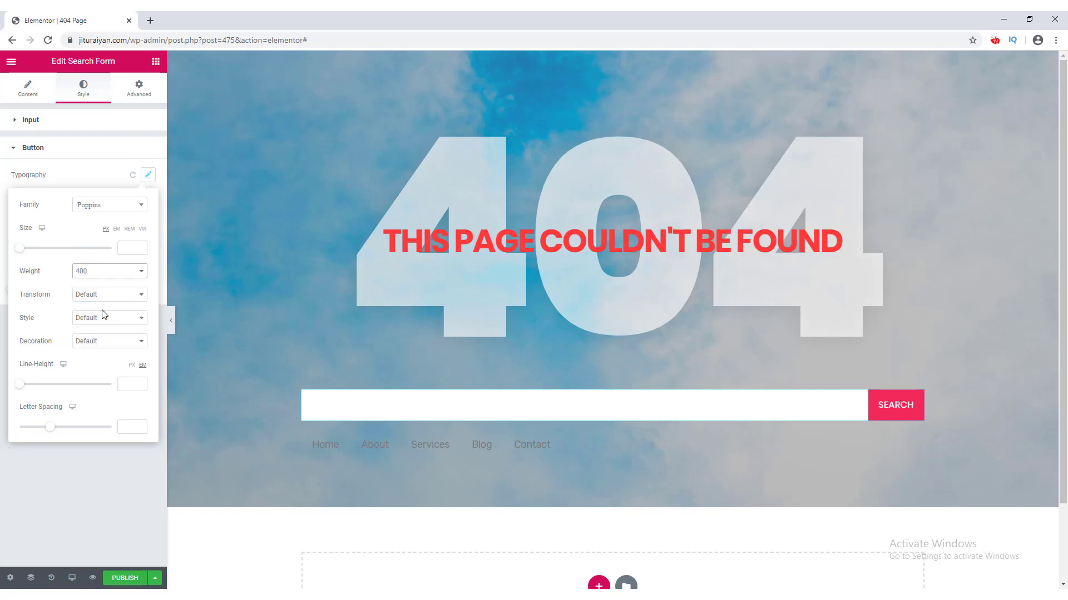
pyautogui.click(101, 178)
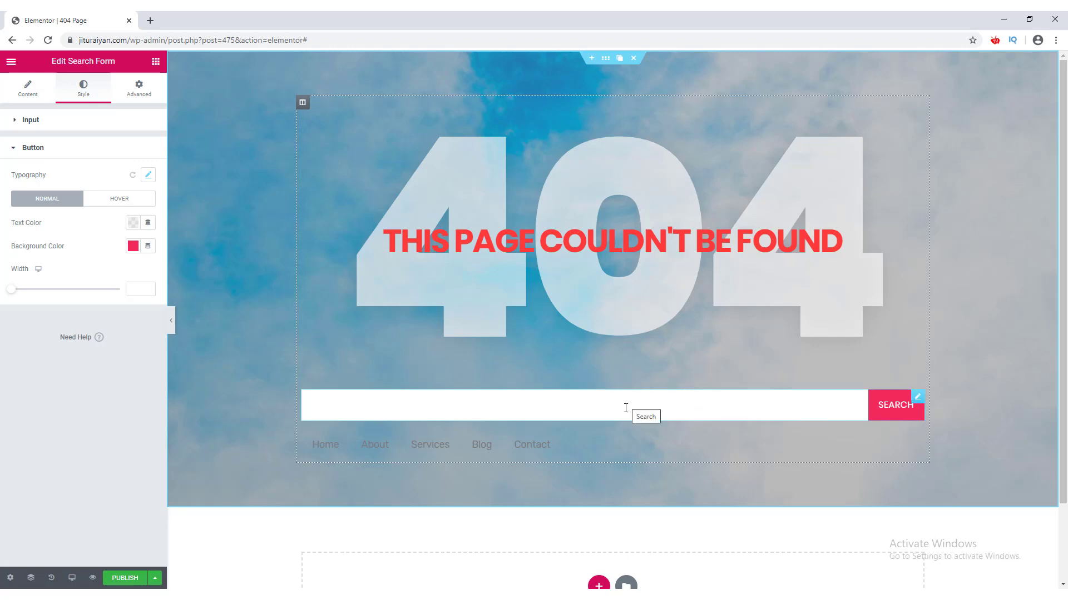
# Add a single-column inner section, move the search form into it, and narrow its content width.
pyautogui.click(156, 61)
pyautogui.moveTo(34, 461); pyautogui.dragTo(533, 395)
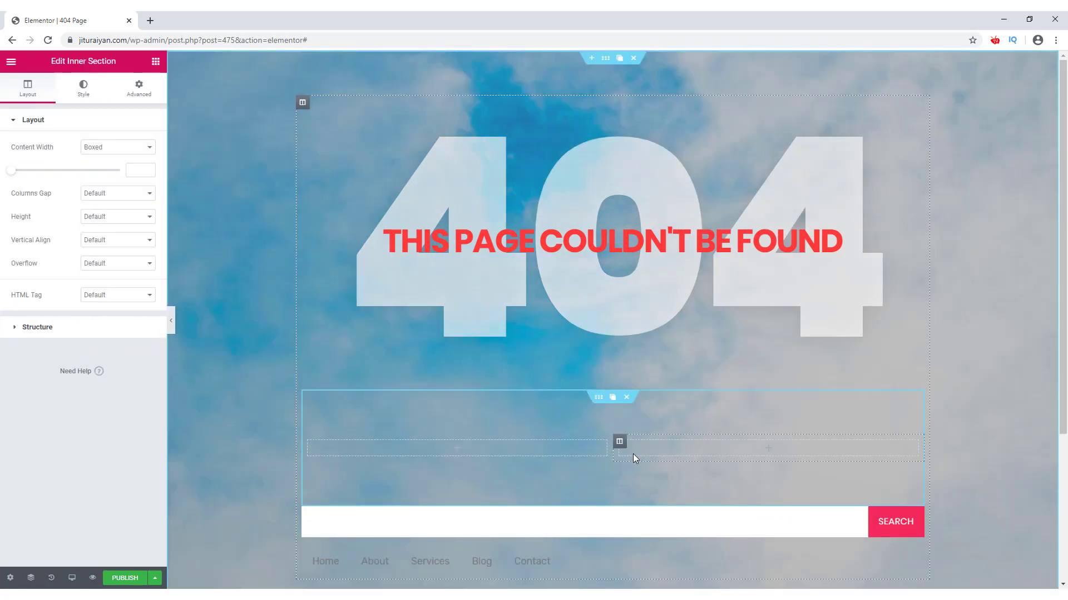
pyautogui.rightClick(619, 442)
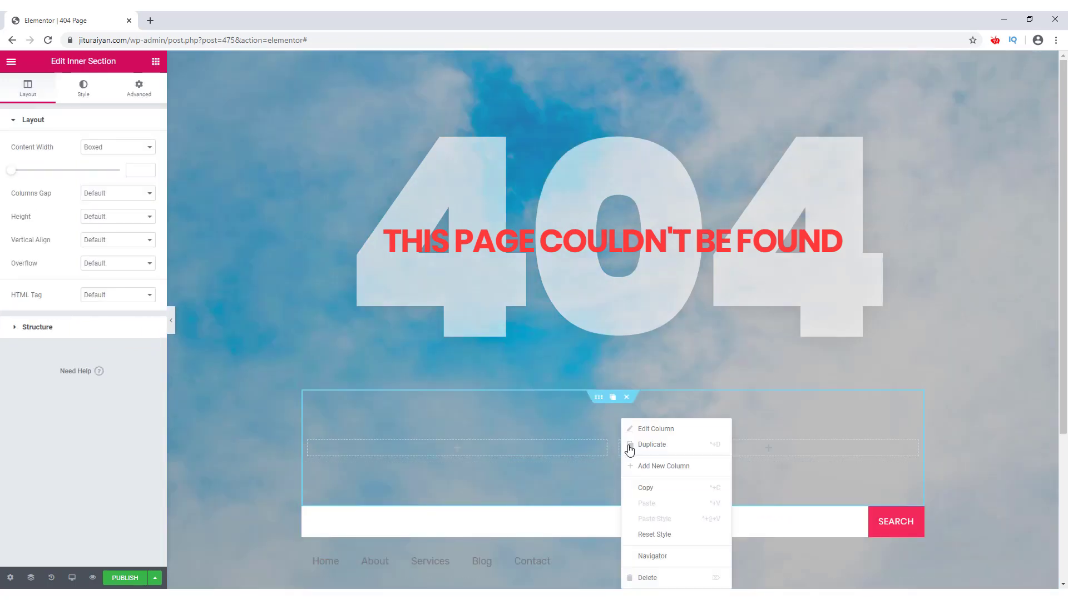
pyautogui.click(644, 578)
pyautogui.moveTo(915, 517); pyautogui.dragTo(649, 445)
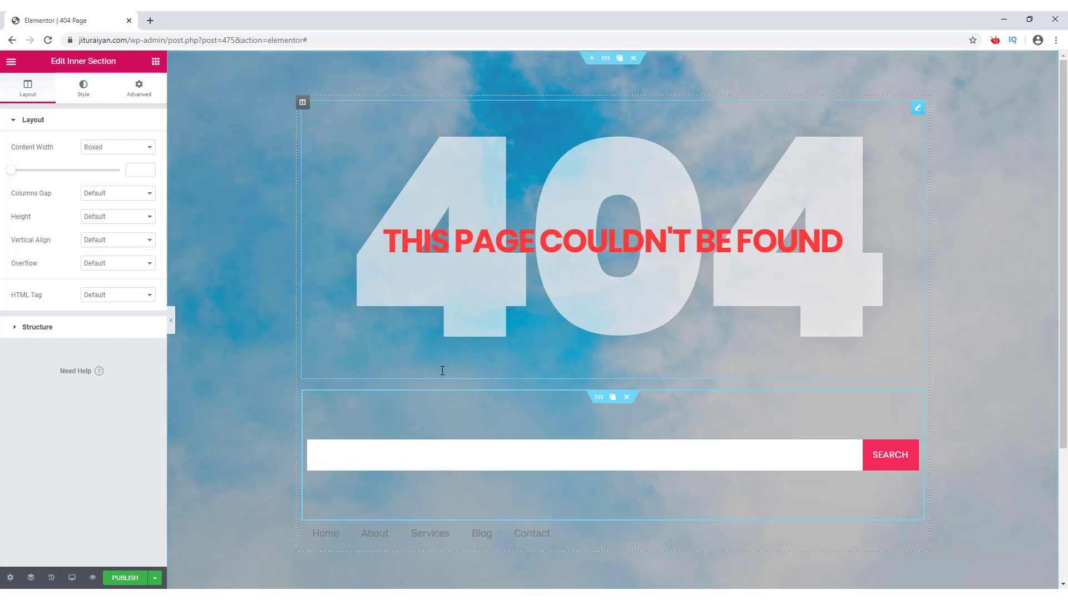
pyautogui.moveTo(9, 174); pyautogui.dragTo(33, 179)
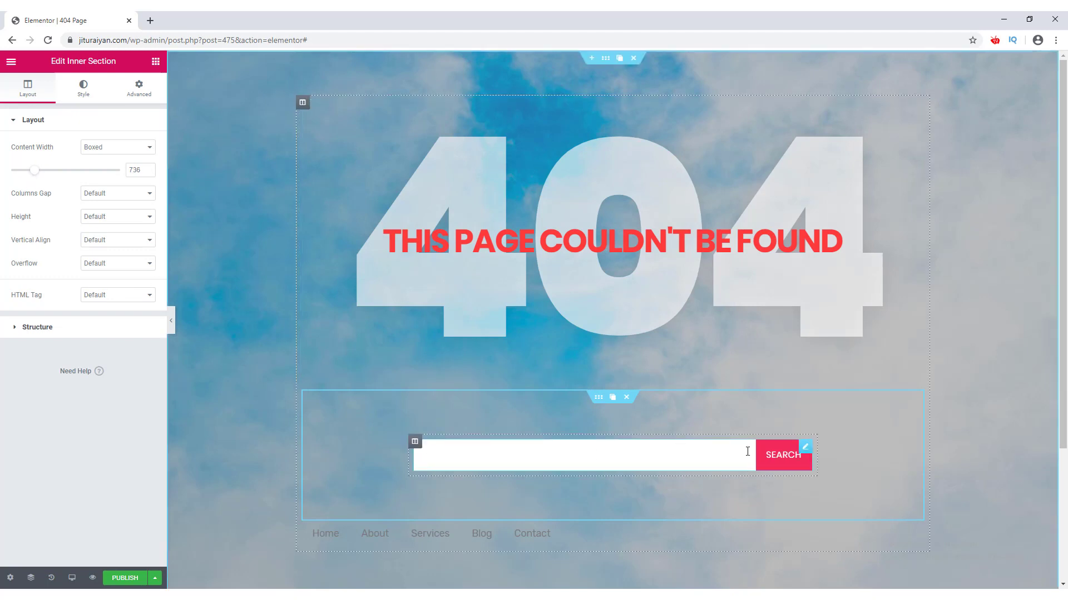
# Widen the SEARCH button to a width of 2.7.
pyautogui.rightClick(747, 449)
pyautogui.click(773, 426)
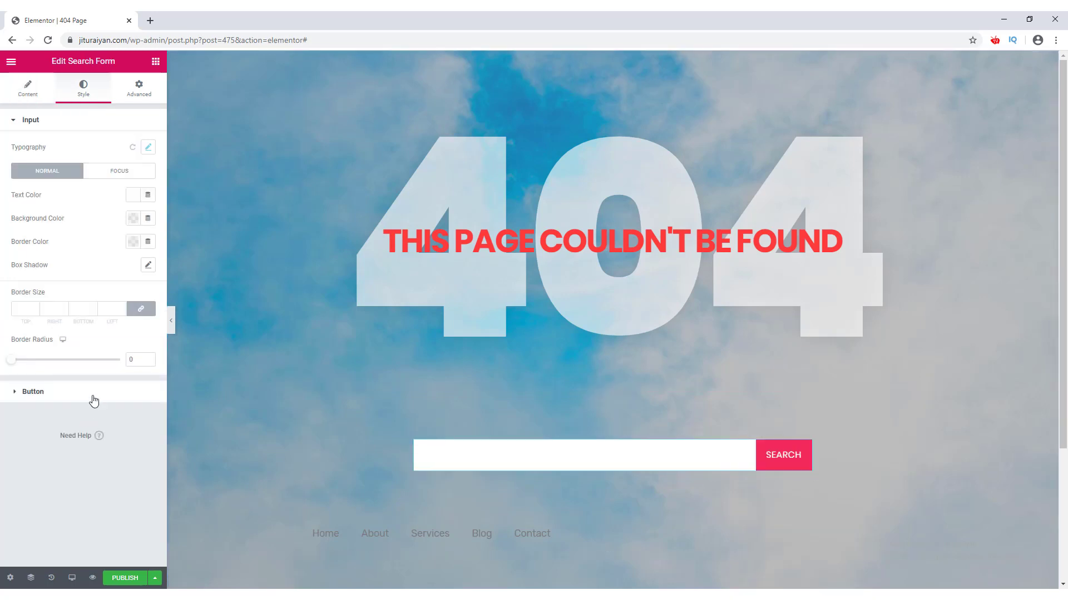
pyautogui.click(93, 397)
pyautogui.moveTo(12, 291); pyautogui.dragTo(32, 293)
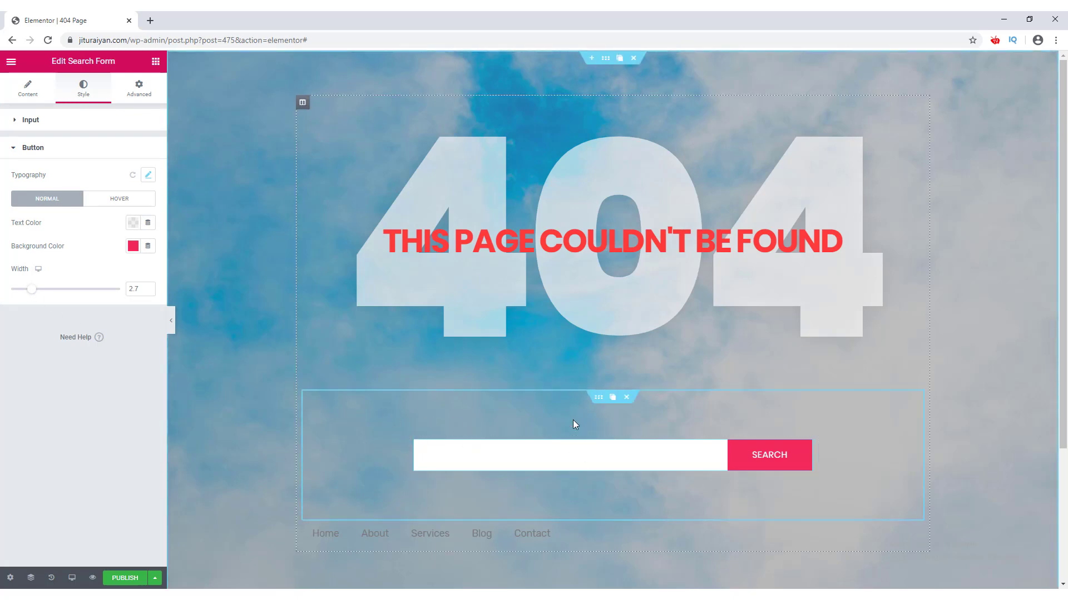
# Set the inner section's padding to 0.
pyautogui.click(599, 399)
pyautogui.click(140, 86)
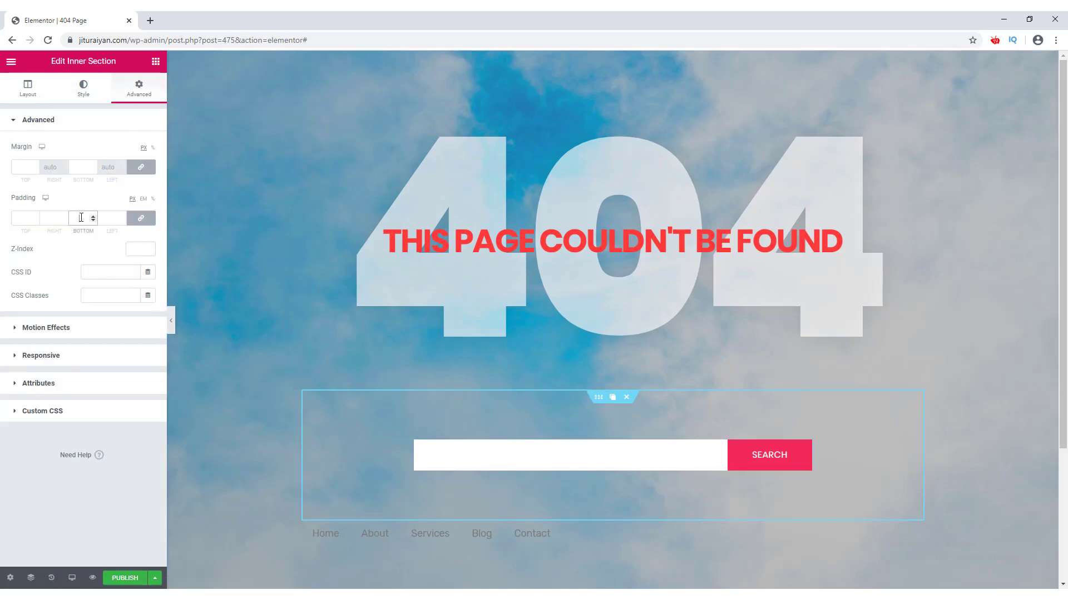
pyautogui.click(82, 217)
pyautogui.write('0')
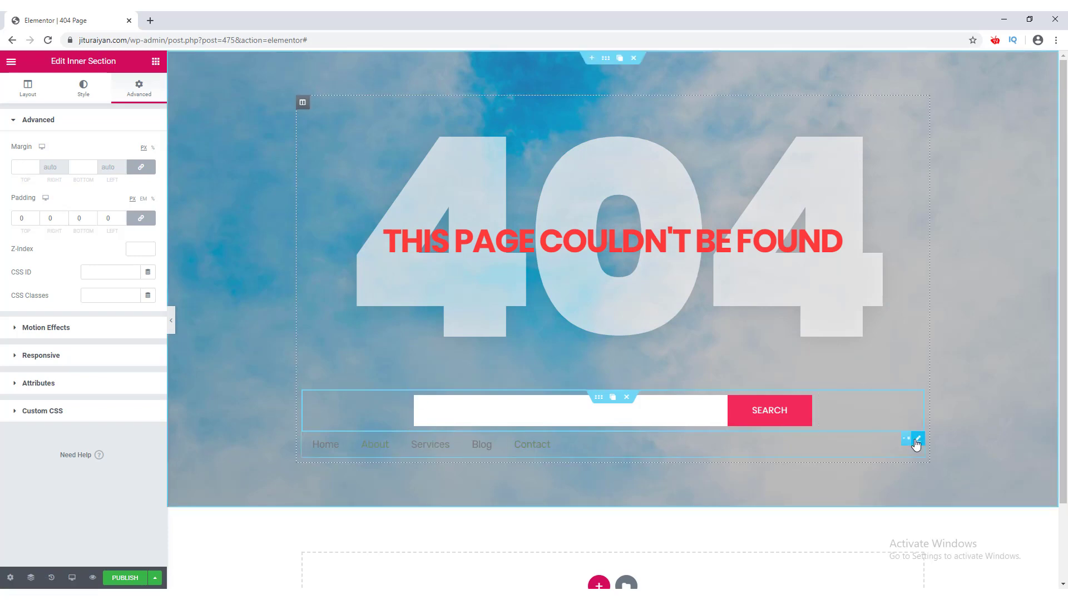
# Centre the nav menu links and change the Pointer hover effect from Underline to None.
pyautogui.click(917, 440)
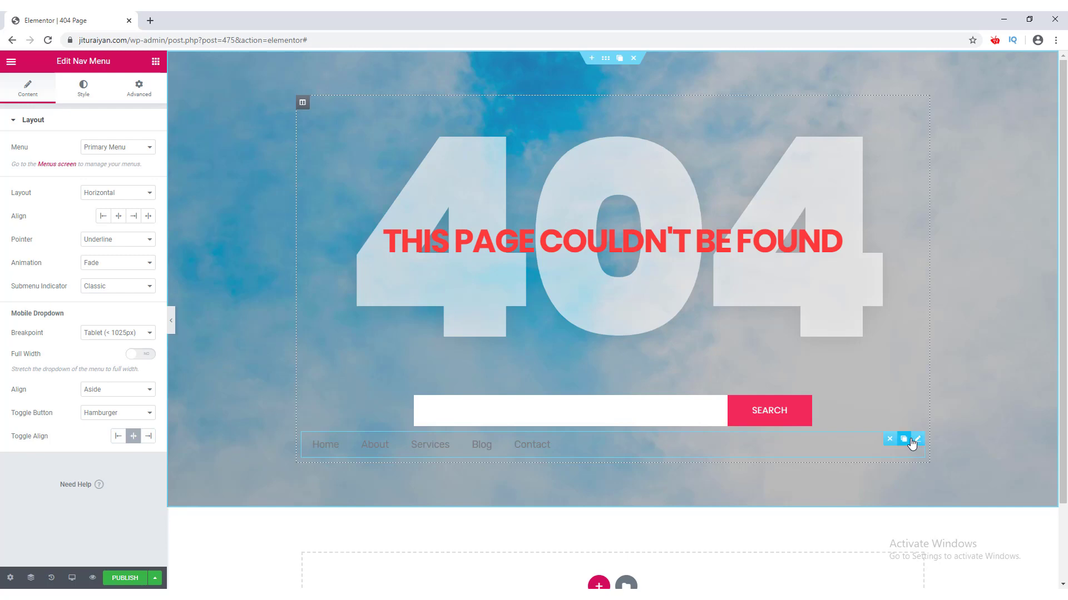
pyautogui.click(118, 218)
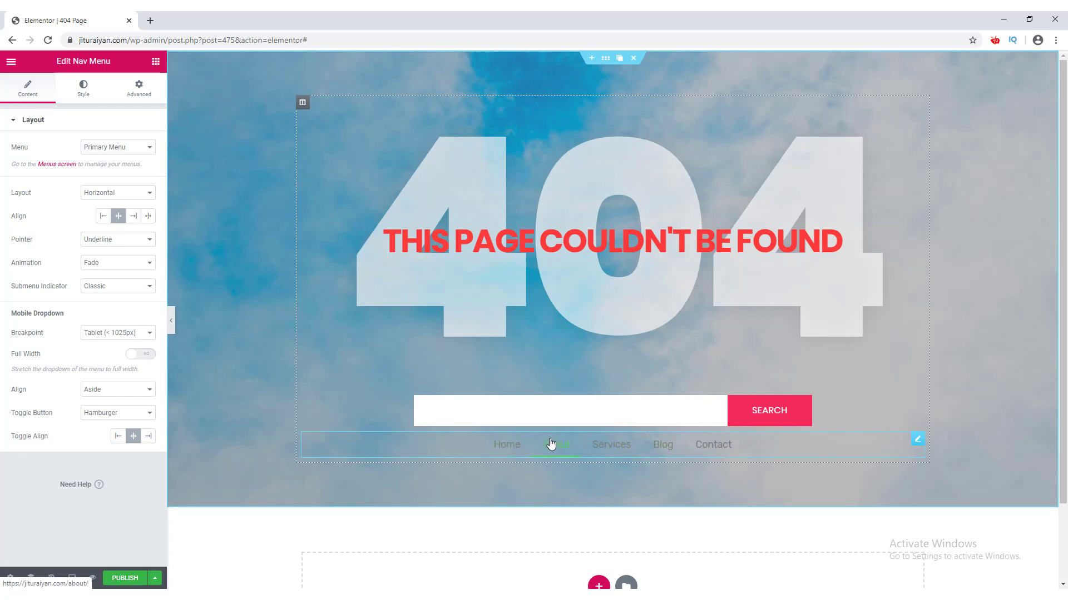
pyautogui.click(122, 242)
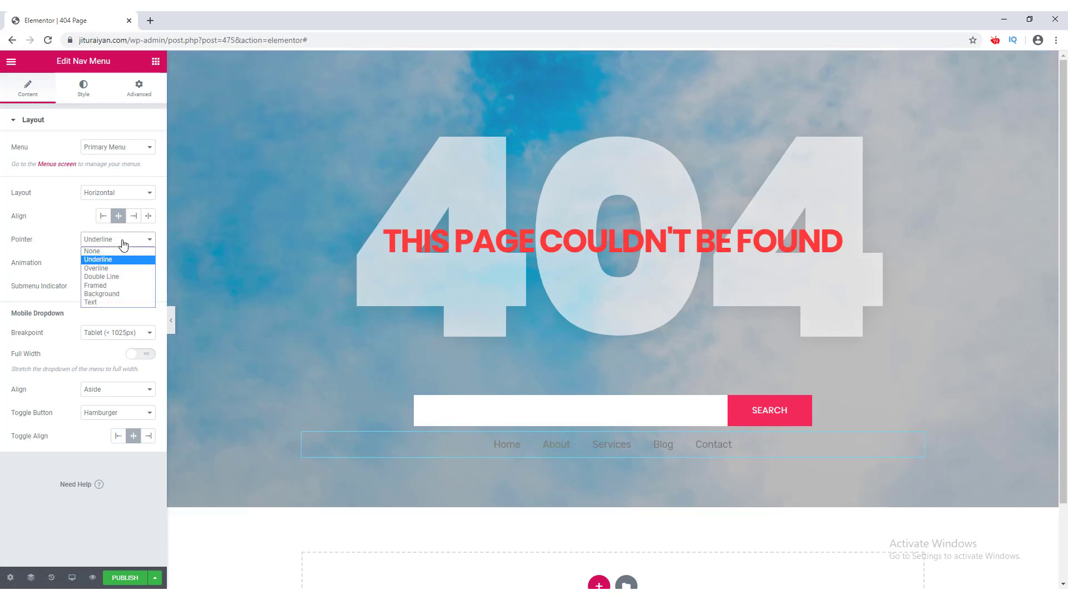
pyautogui.click(122, 251)
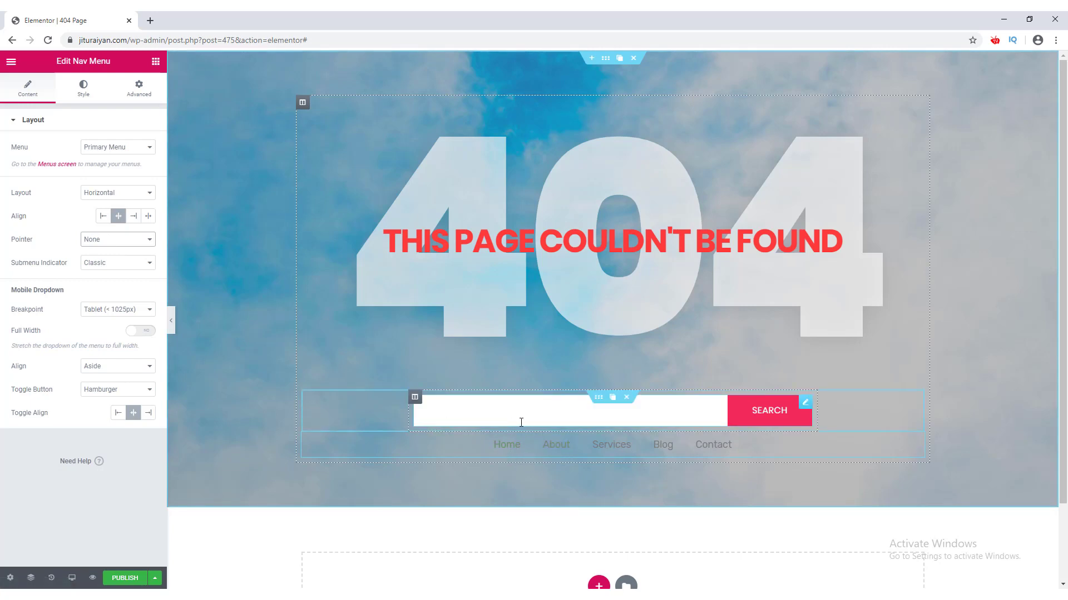
# Set the nav menu links to Poppins font and white text colour.
pyautogui.click(81, 96)
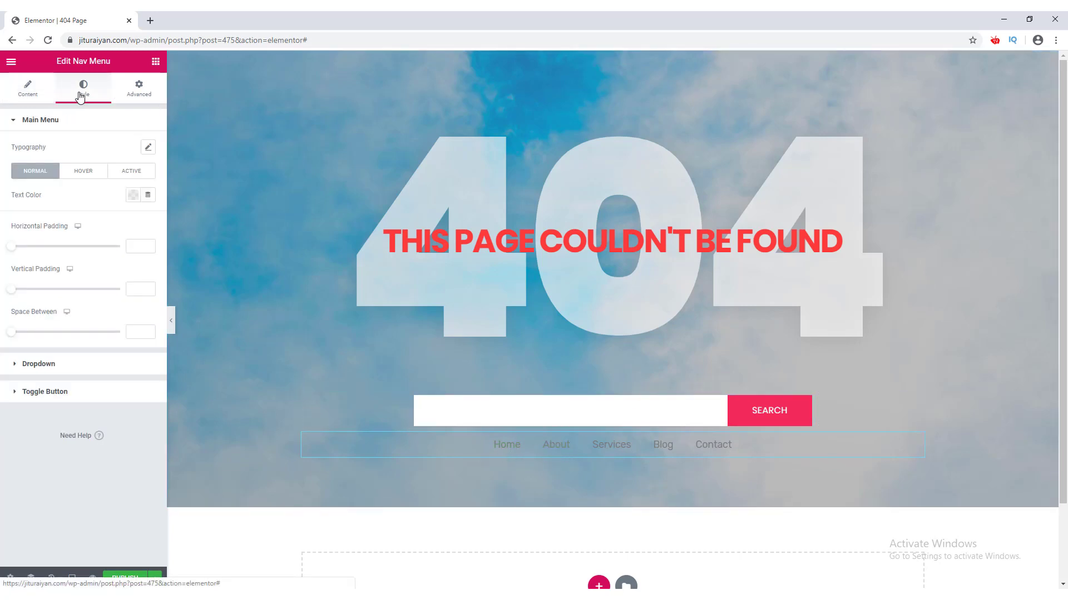
pyautogui.click(148, 149)
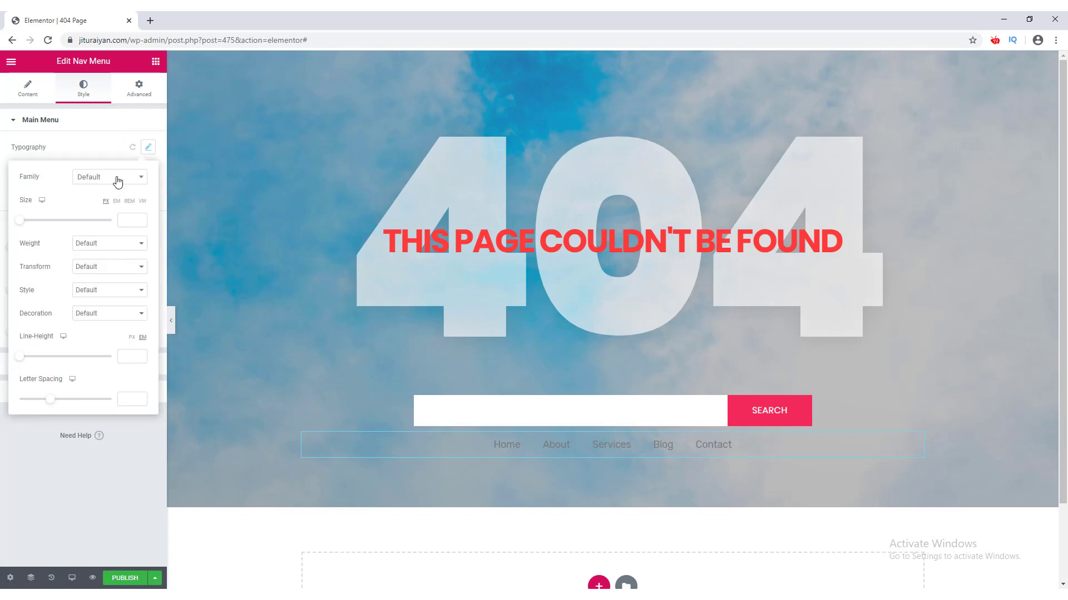
pyautogui.click(117, 178)
pyautogui.write('poppins')
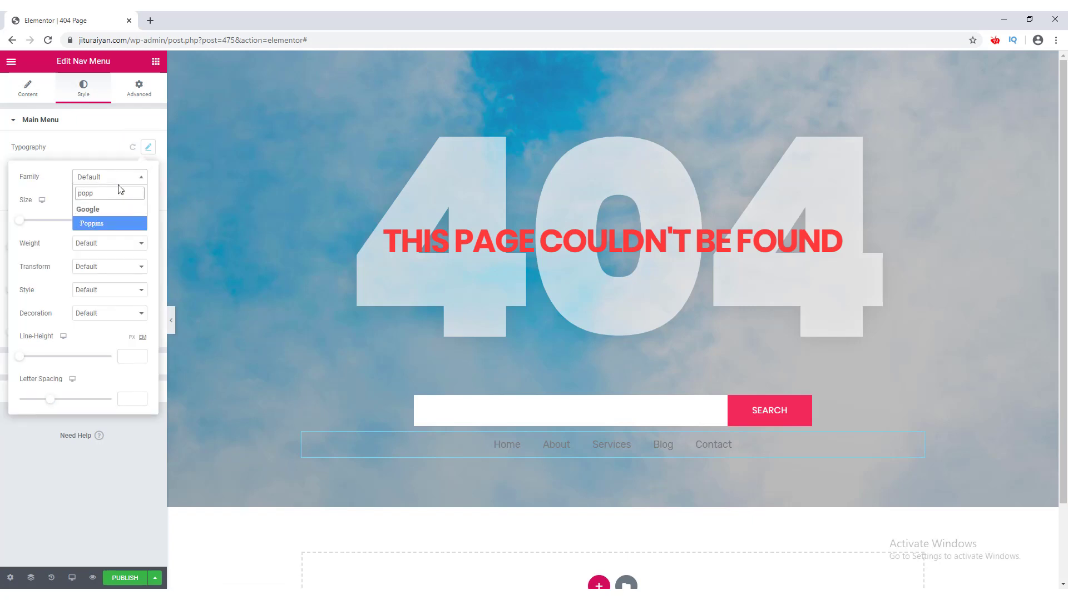
pyautogui.click(123, 222)
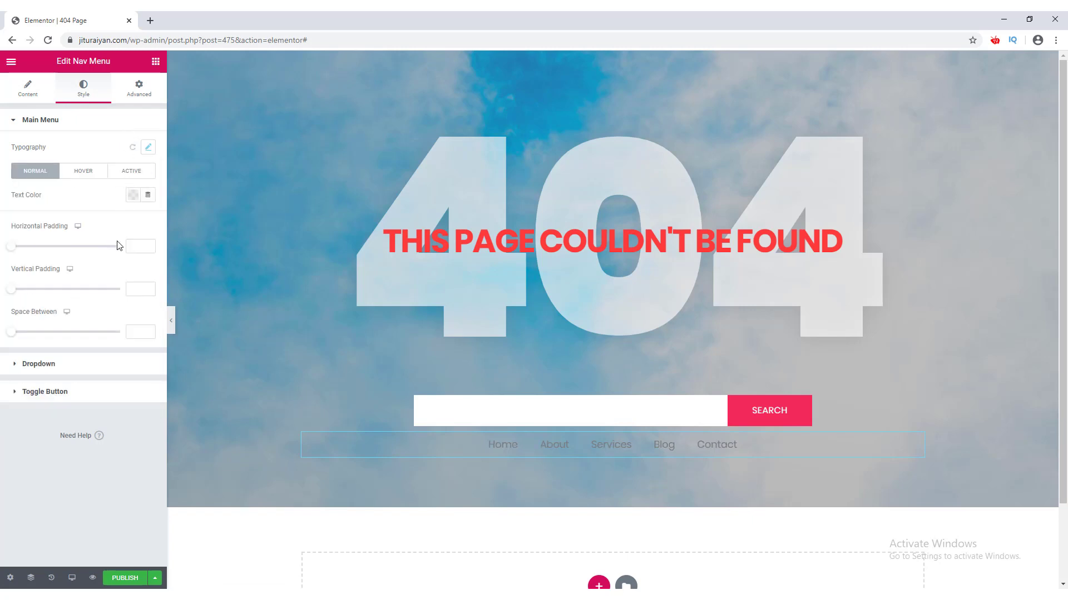
pyautogui.click(133, 195)
pyautogui.click(182, 222)
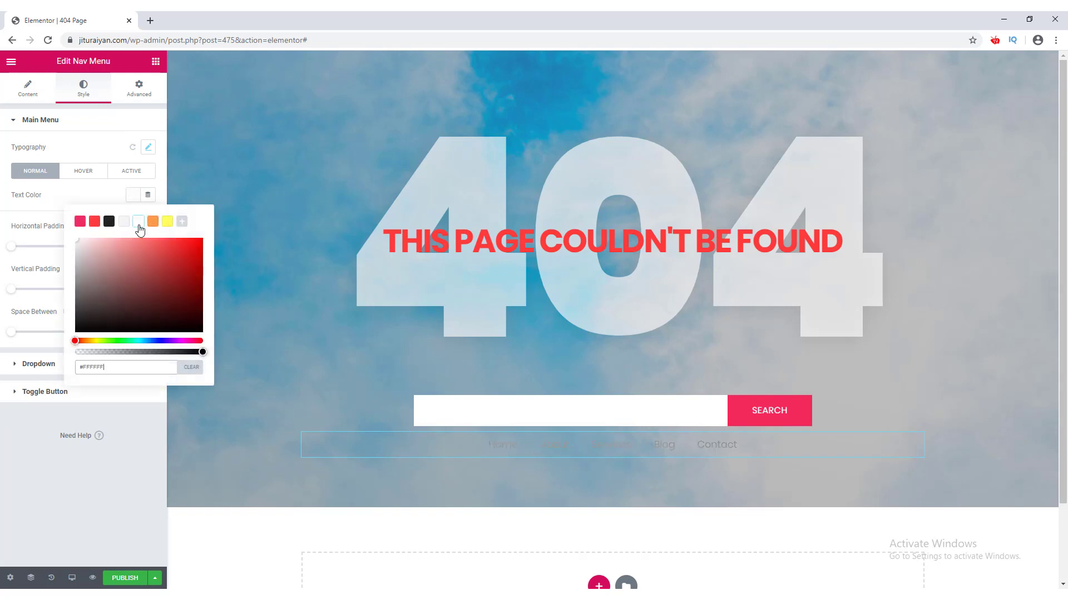
pyautogui.click(94, 197)
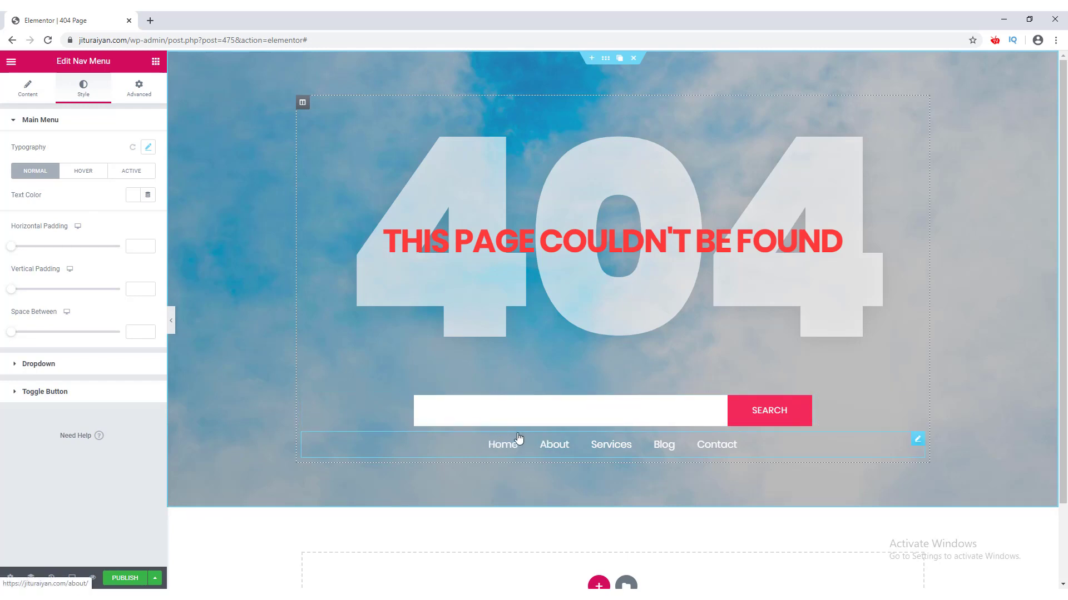
# Unlink the nav menu padding and raise the top padding to 18.
pyautogui.click(140, 94)
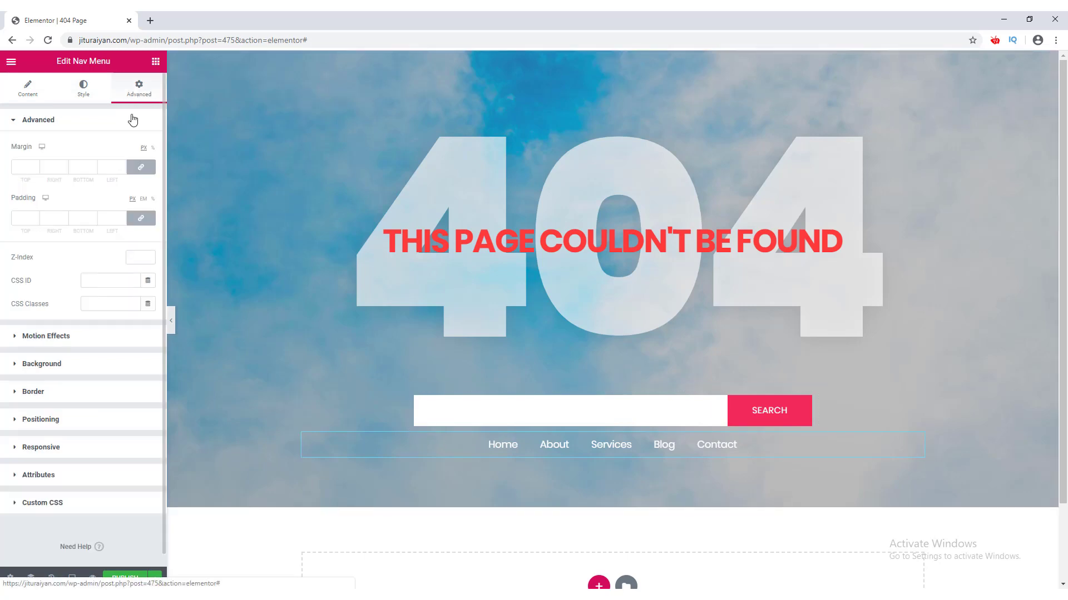
pyautogui.click(141, 218)
pyautogui.click(34, 217)
pyautogui.moveTo(34, 217); pyautogui.dragTo(35, 218)
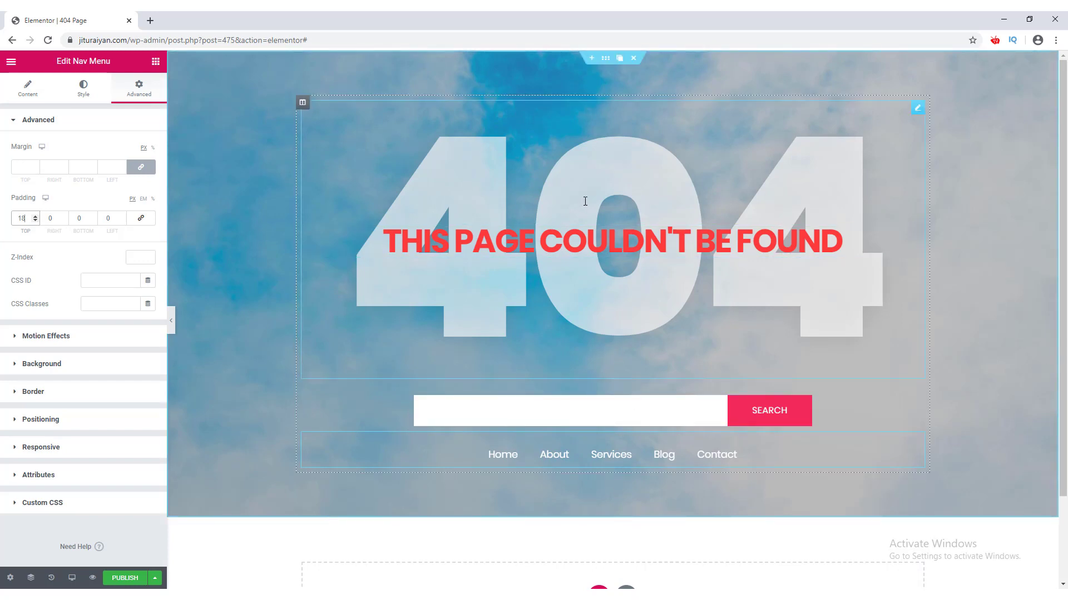
# Give the outer section a Min Height of 100 VH.
pyautogui.click(606, 60)
pyautogui.click(22, 93)
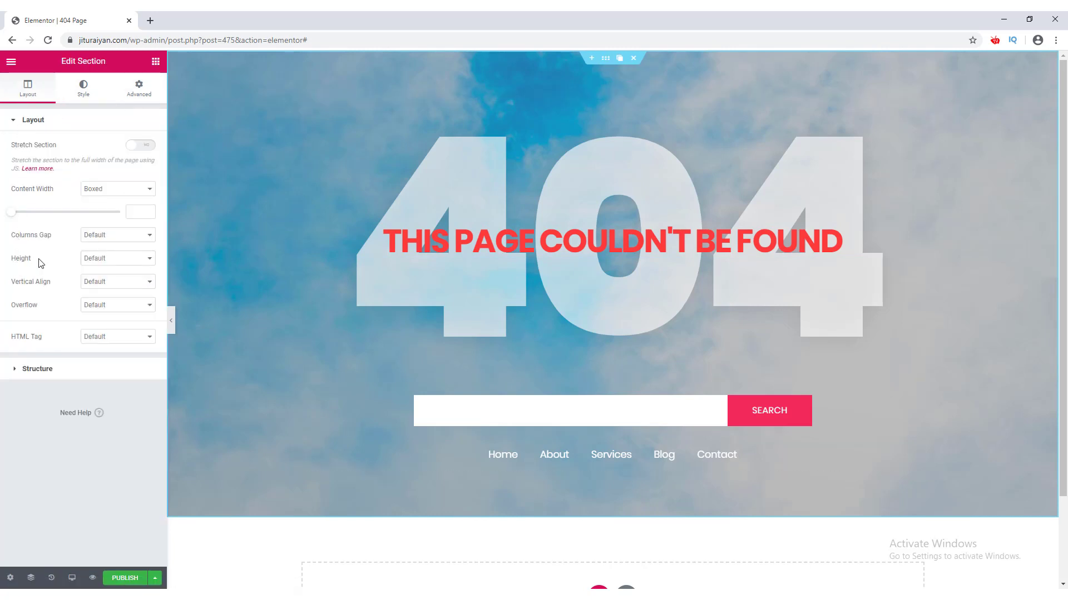
pyautogui.click(96, 263)
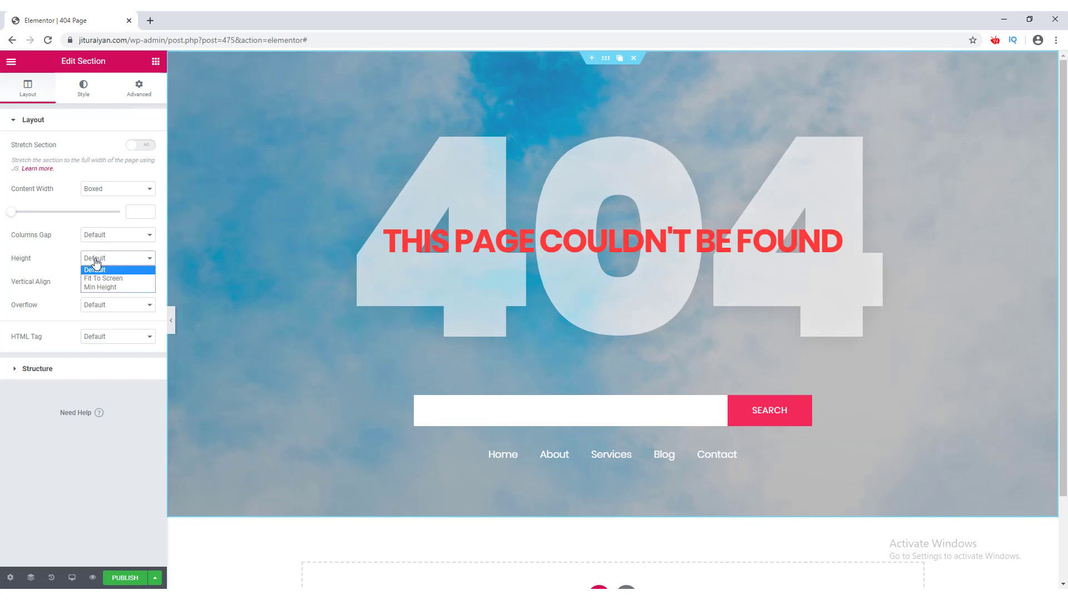
pyautogui.click(97, 288)
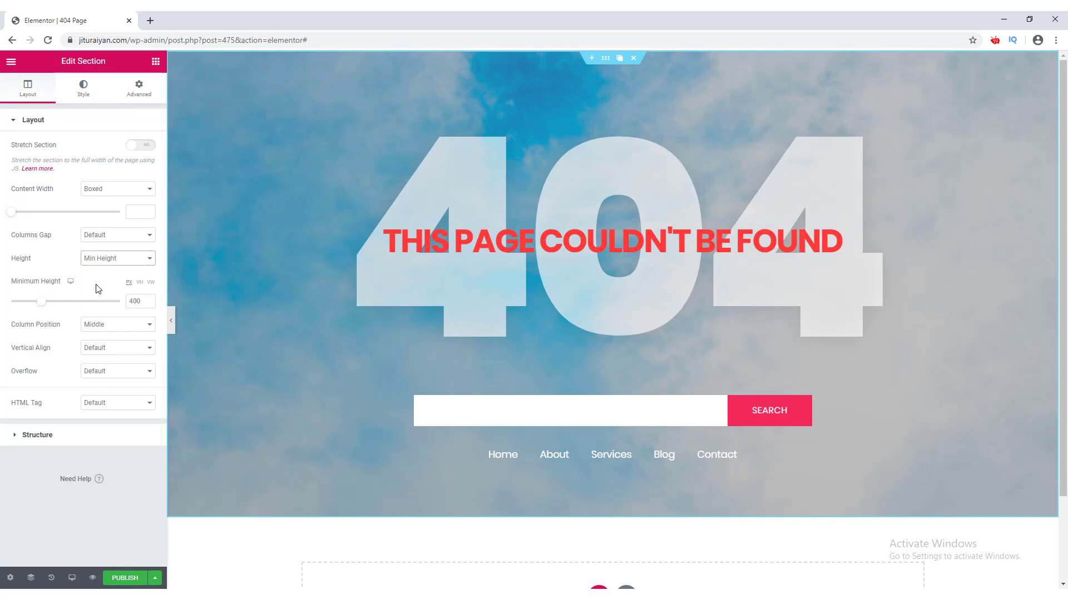
pyautogui.click(140, 282)
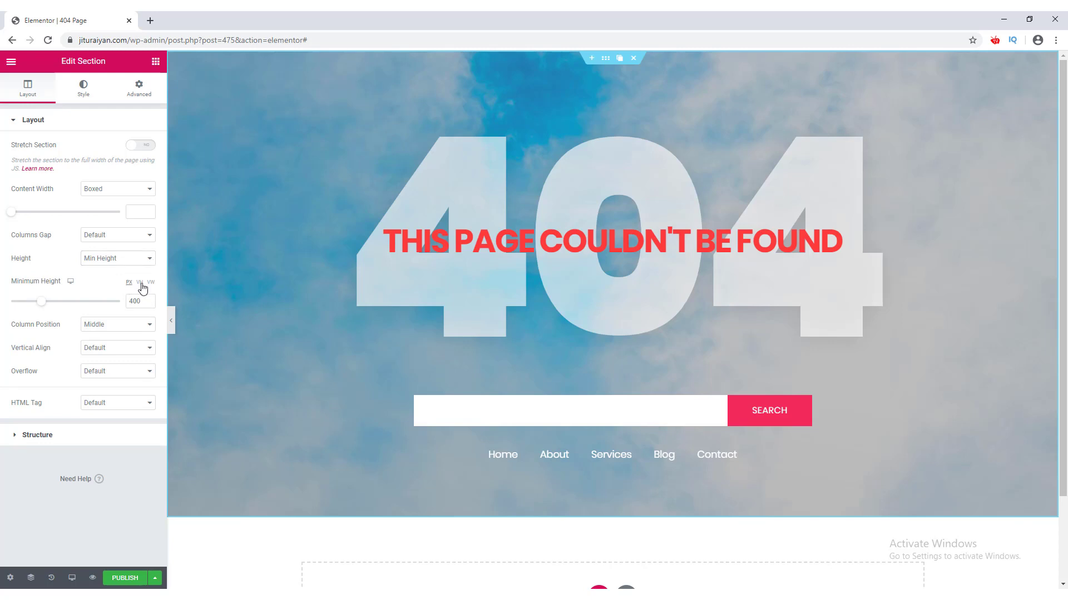
pyautogui.click(119, 301)
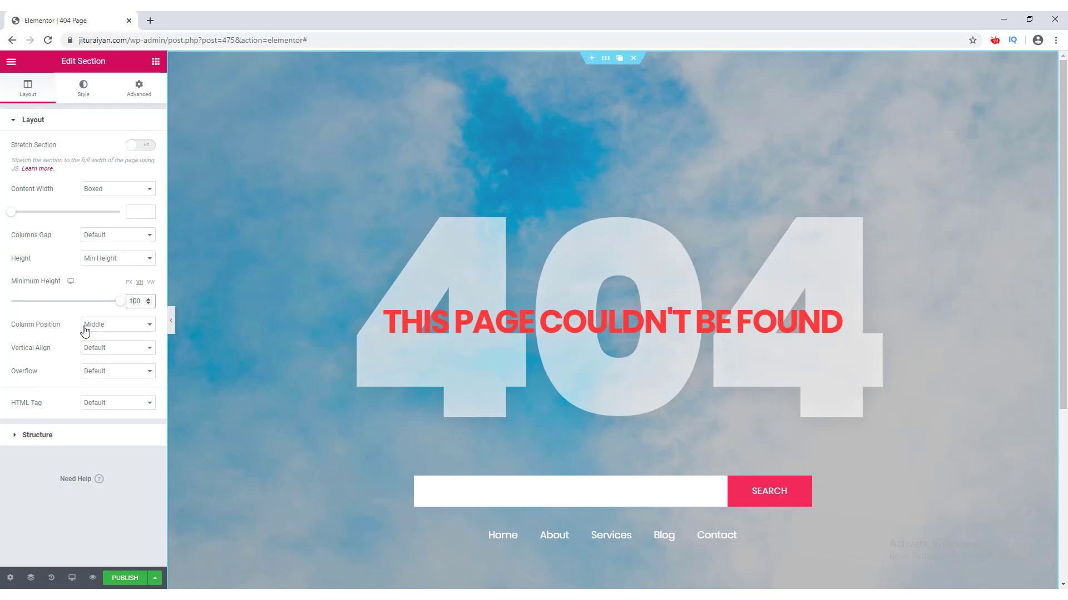
# Set the outer section's padding to 0 on all sides.
pyautogui.scroll(-3, 592, 355)
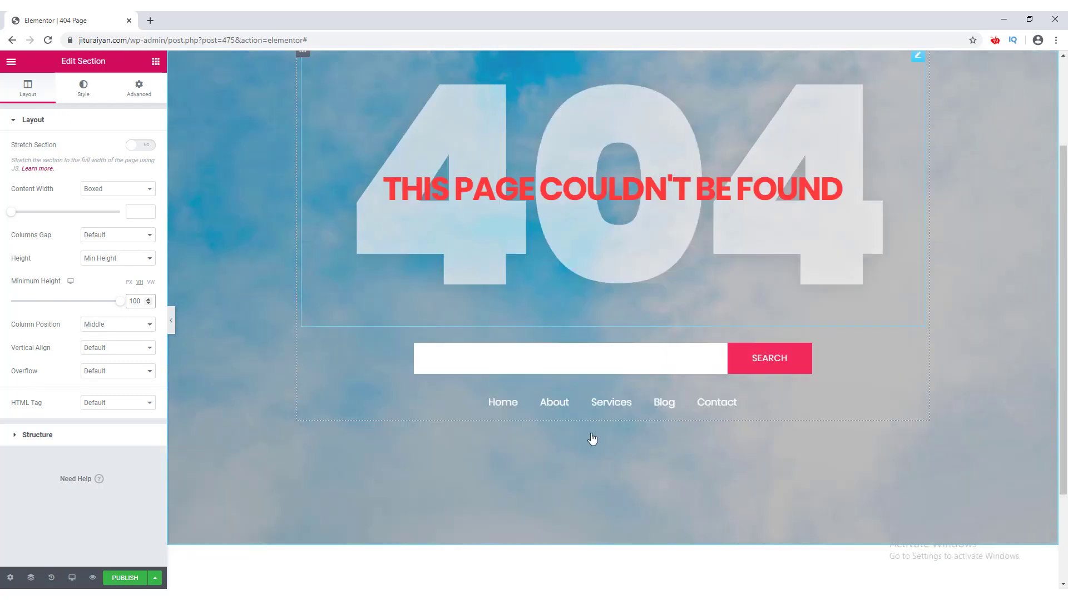
pyautogui.scroll(-2, 561, 358)
pyautogui.scroll(5, 593, 372)
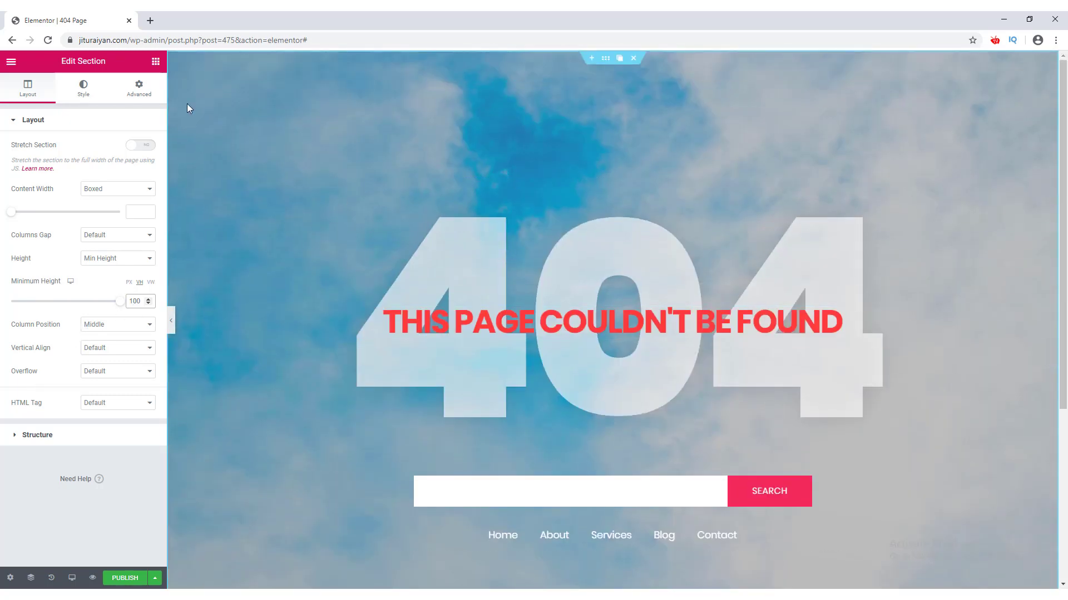
pyautogui.click(137, 90)
pyautogui.click(75, 220)
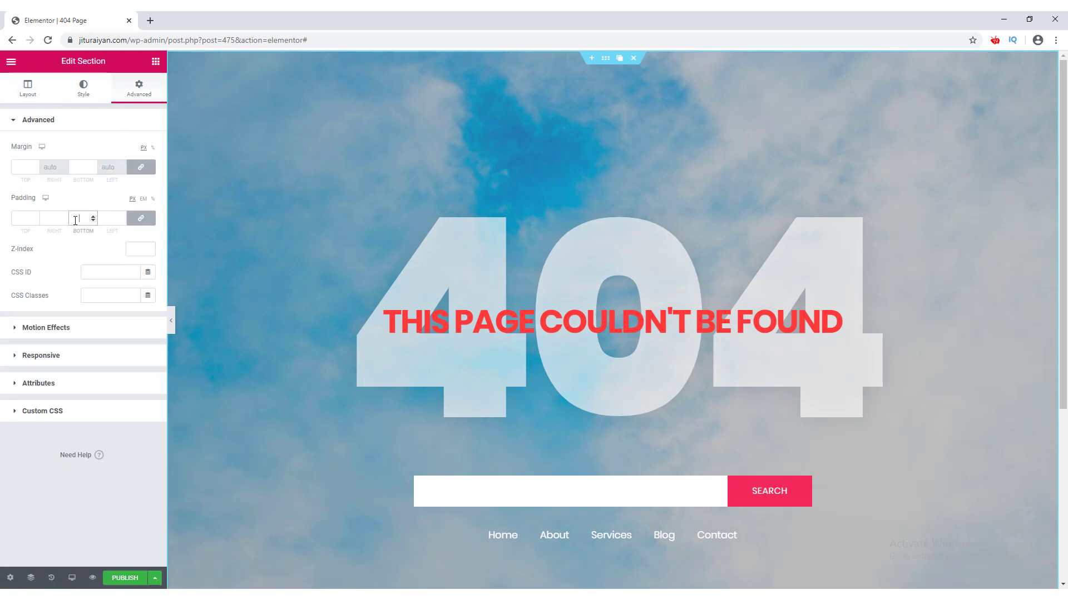
pyautogui.write('0')
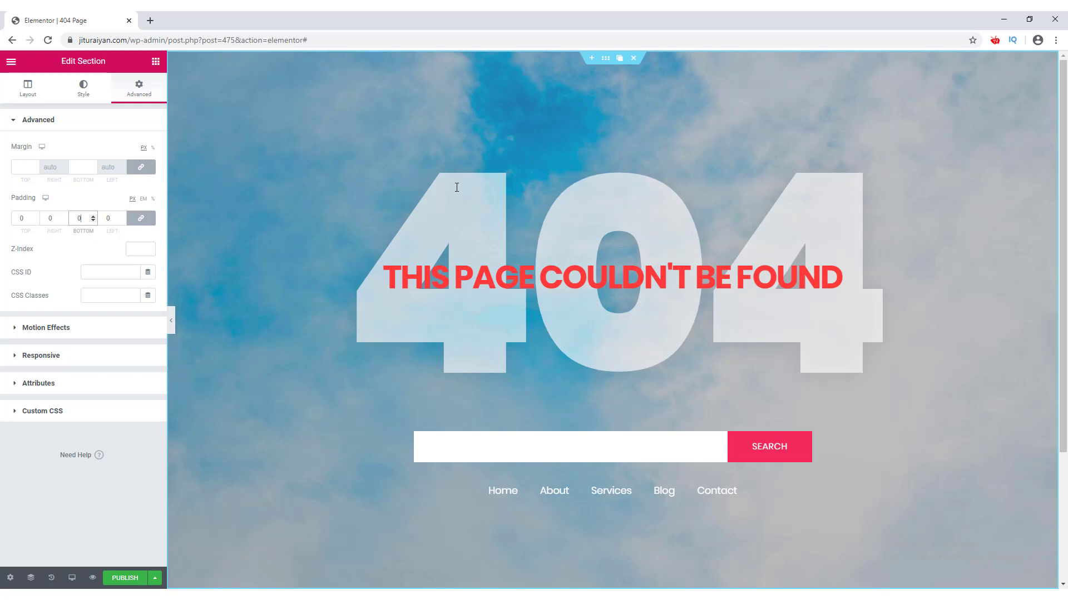
# Publish with only the Include 404 Page condition, removing the extra All Singular condition.
pyautogui.click(132, 578)
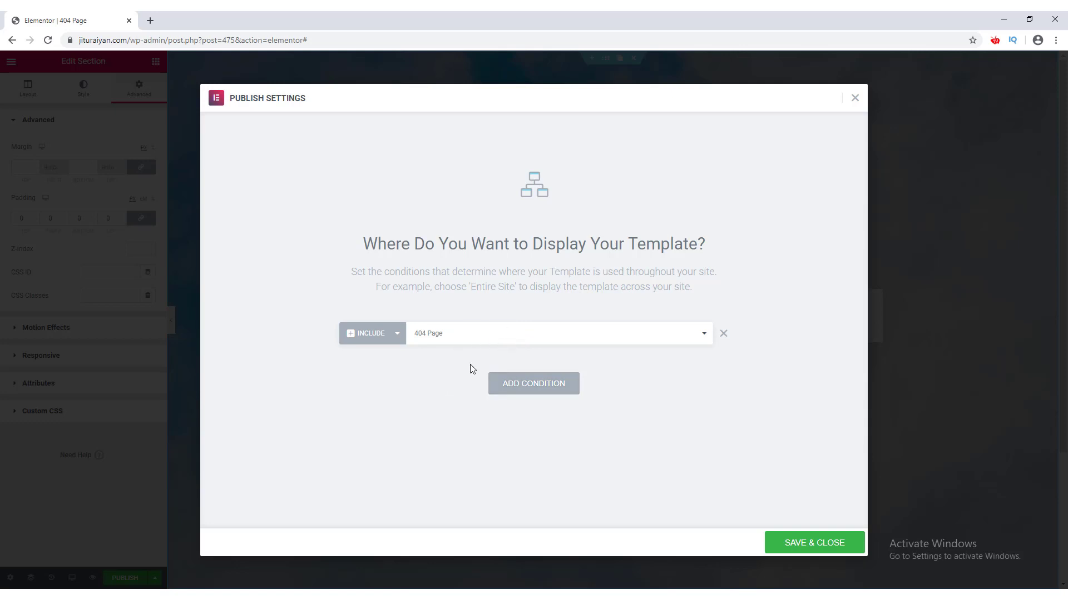
pyautogui.click(564, 340)
pyautogui.click(338, 420)
pyautogui.click(542, 395)
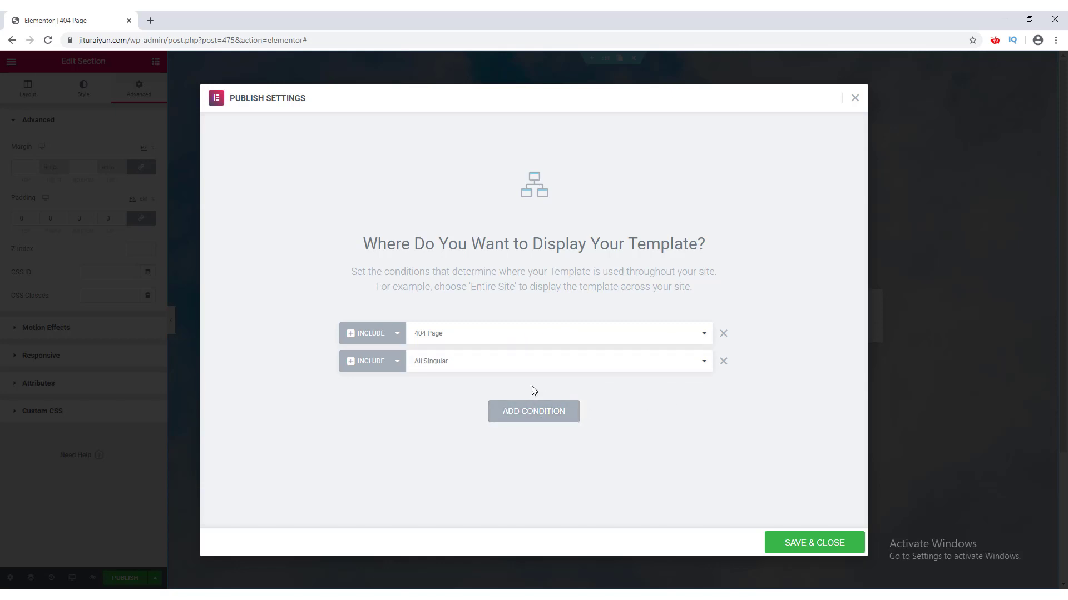
pyautogui.click(541, 370)
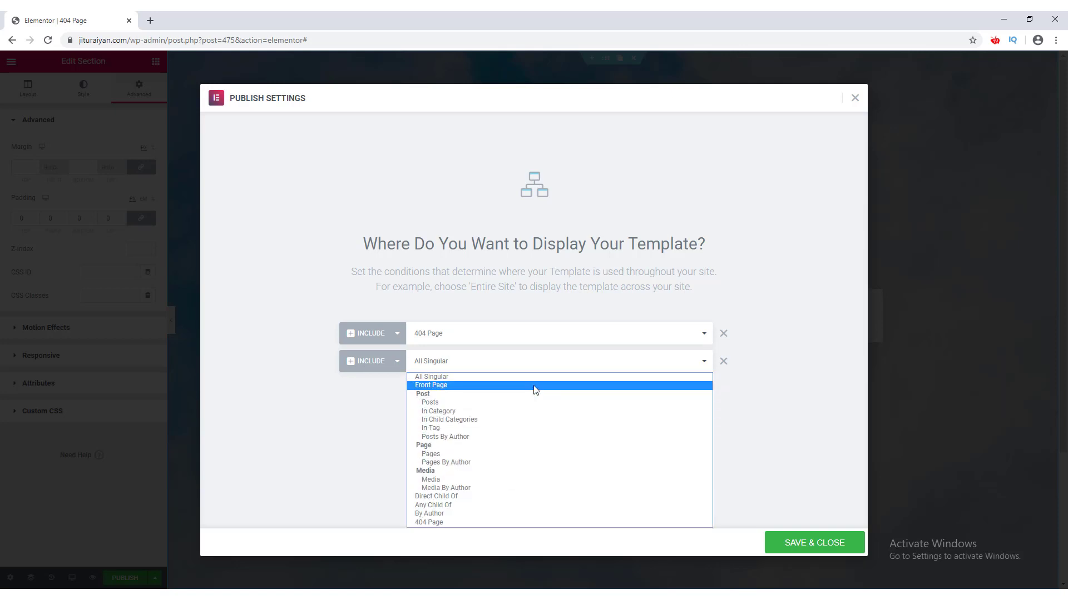
pyautogui.click(723, 405)
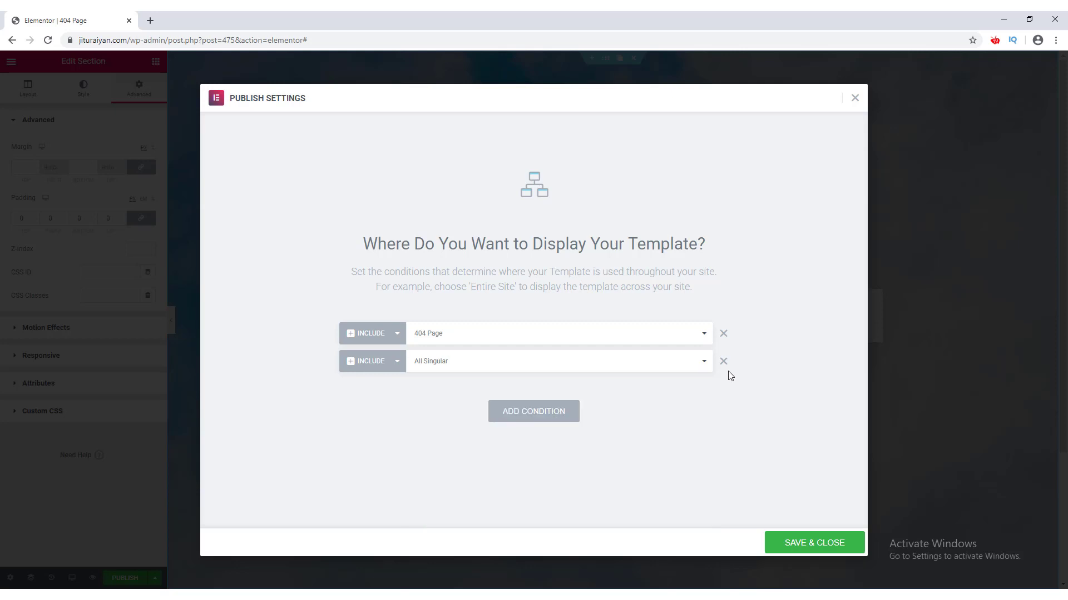
pyautogui.click(724, 362)
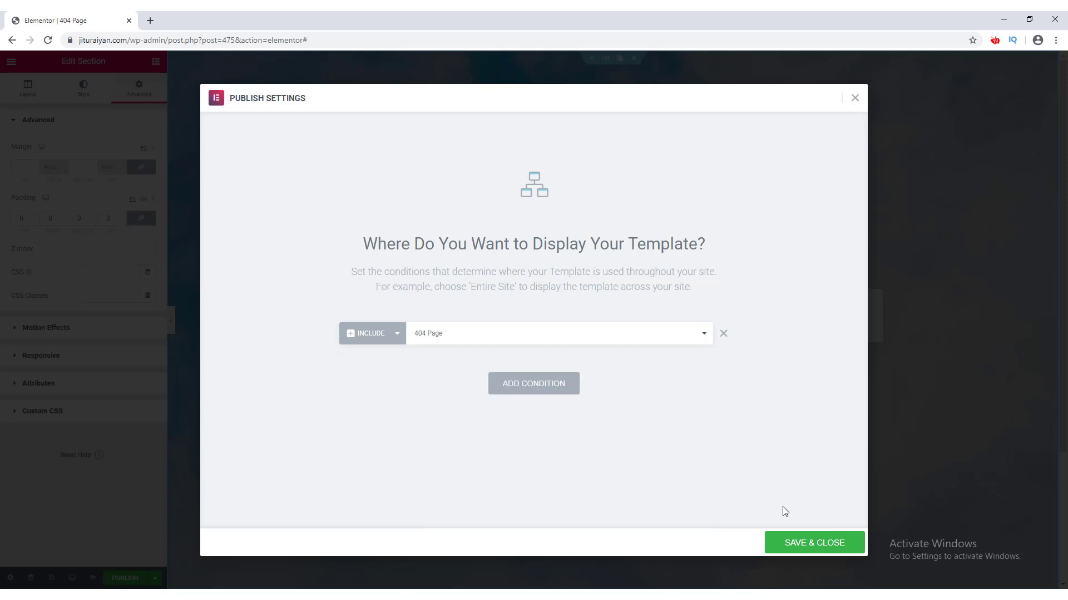
pyautogui.click(797, 548)
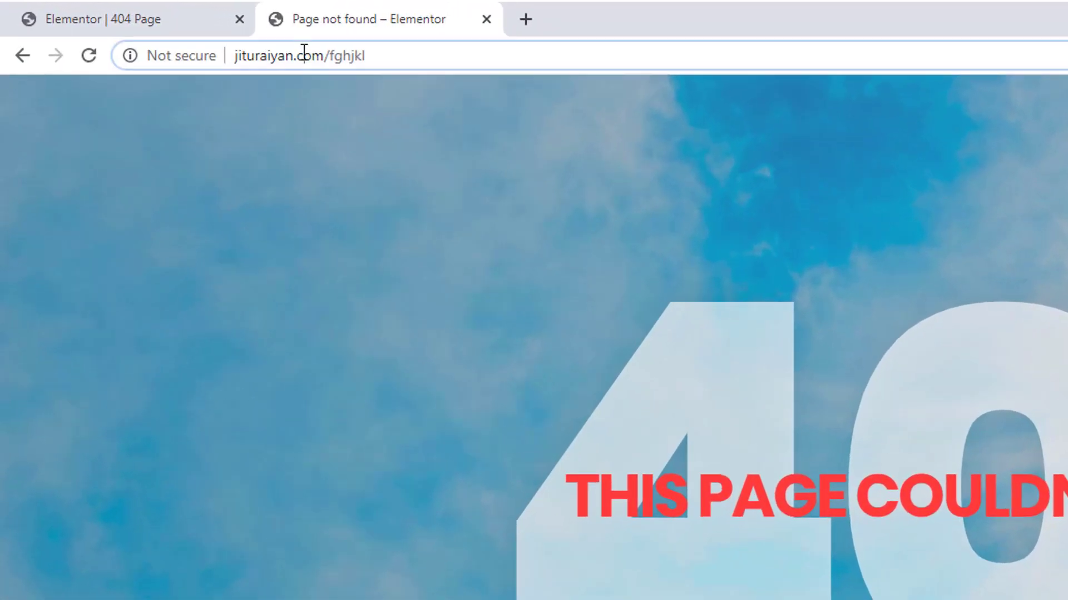
# Confirm the nonexistent address /fghjkl loads the custom cloud-background 404 page live.
pyautogui.moveTo(164, 40); pyautogui.dragTo(215, 39)
pyautogui.click(944, 446)
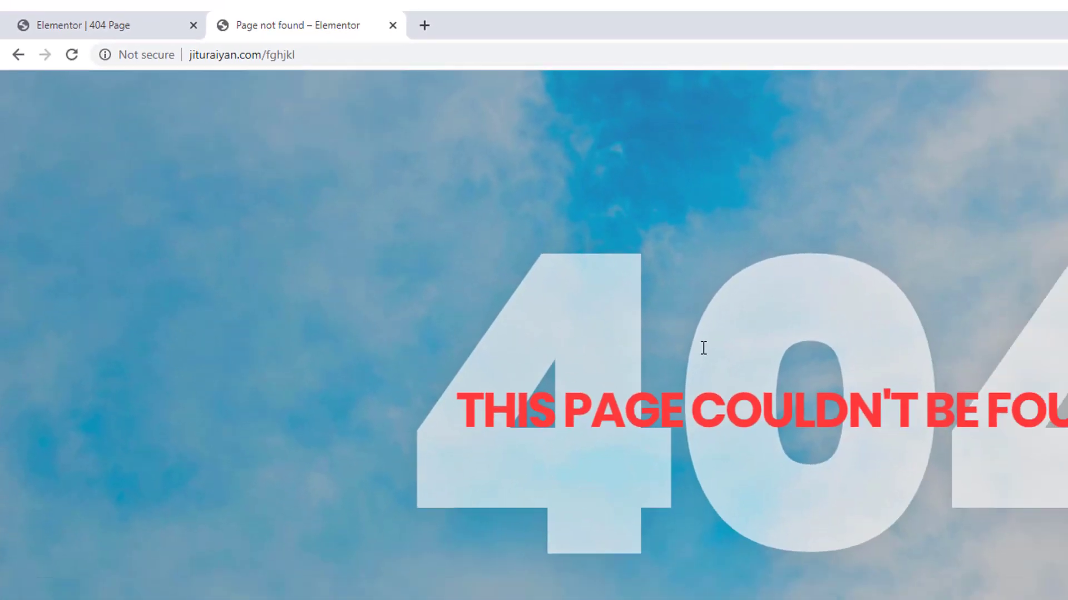